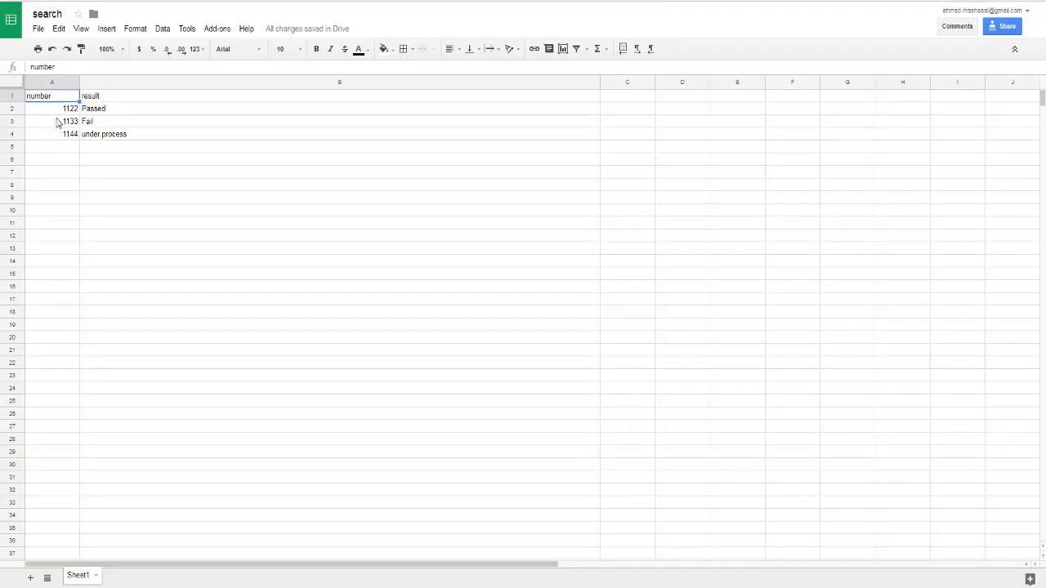
# Step: Walk through the lookup rows: 1122 Passed, 1133 Fail, 1144 under process
pyautogui.click(54, 115)
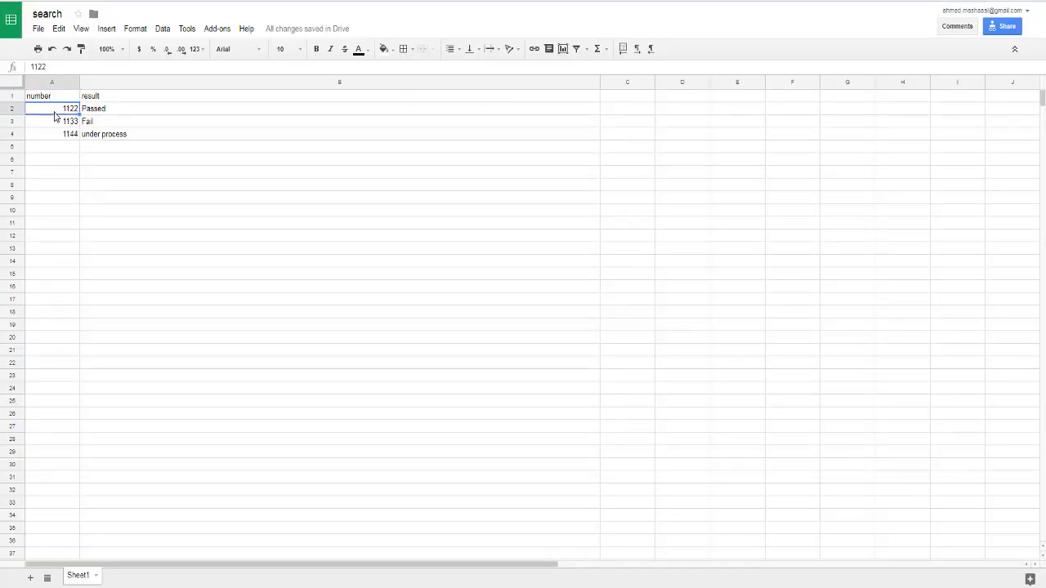
pyautogui.click(106, 111)
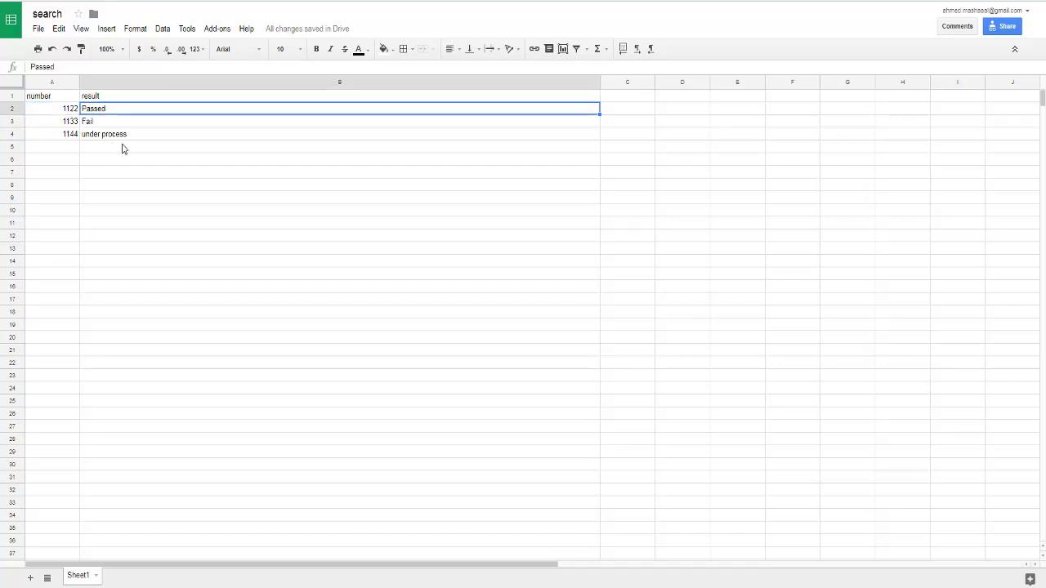
pyautogui.click(39, 112)
pyautogui.click(98, 111)
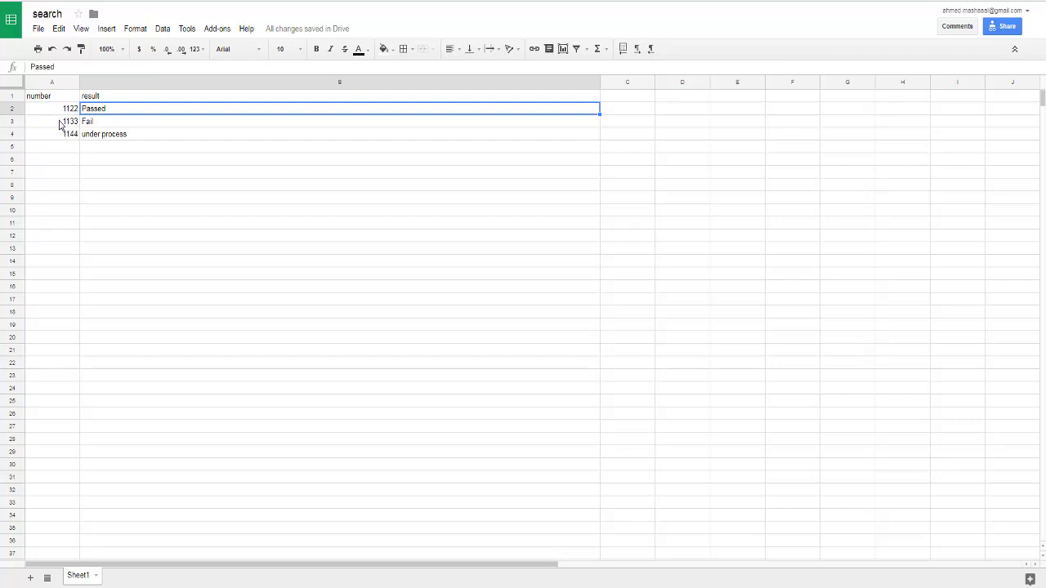
pyautogui.click(75, 123)
pyautogui.click(100, 124)
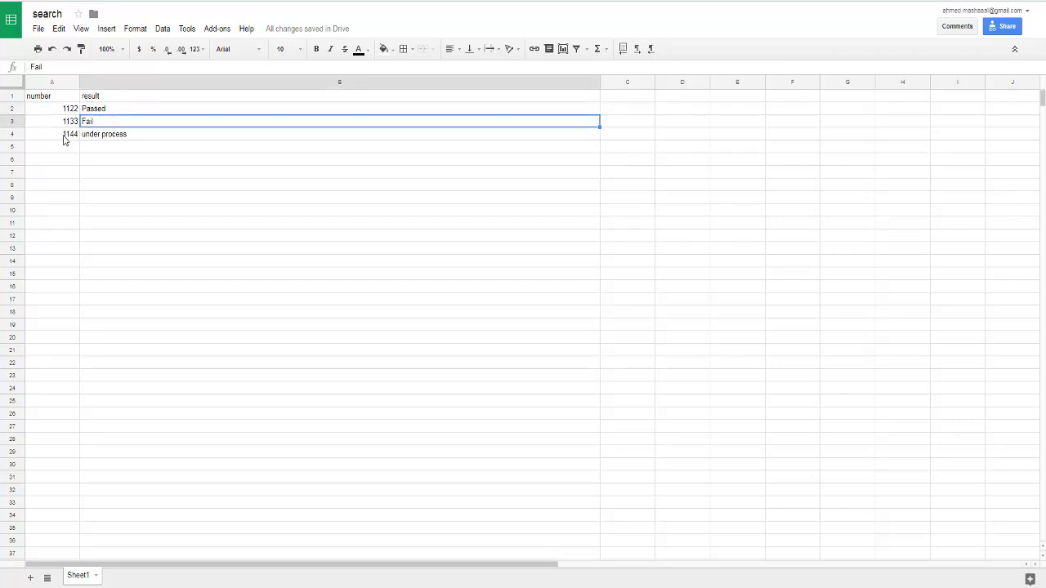
pyautogui.click(64, 138)
pyautogui.click(103, 136)
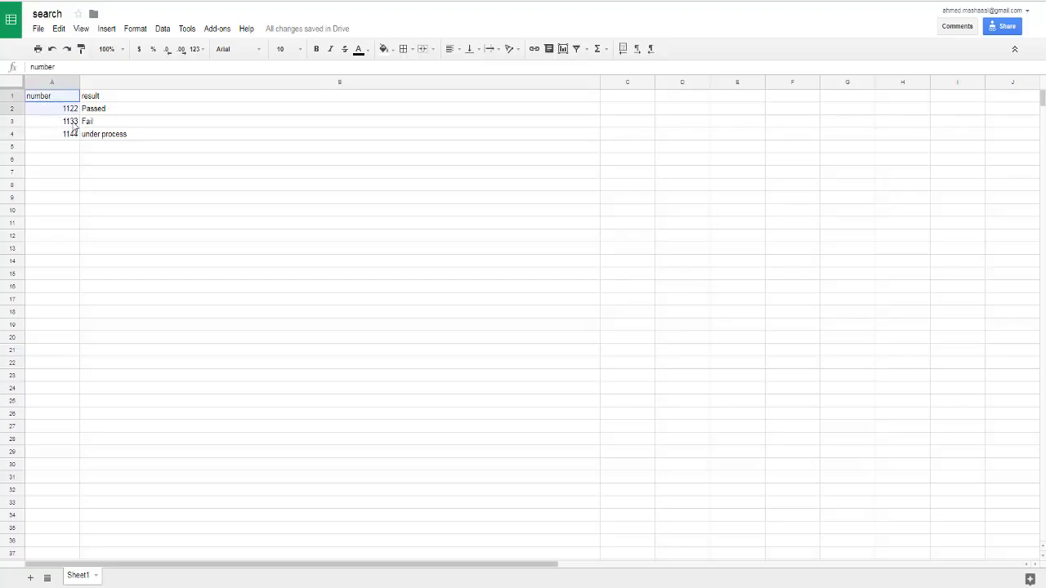
# Step: Highlight the whole number-and-result table, then just the three result values
pyautogui.moveTo(40, 98); pyautogui.dragTo(135, 135)
pyautogui.click(59, 101)
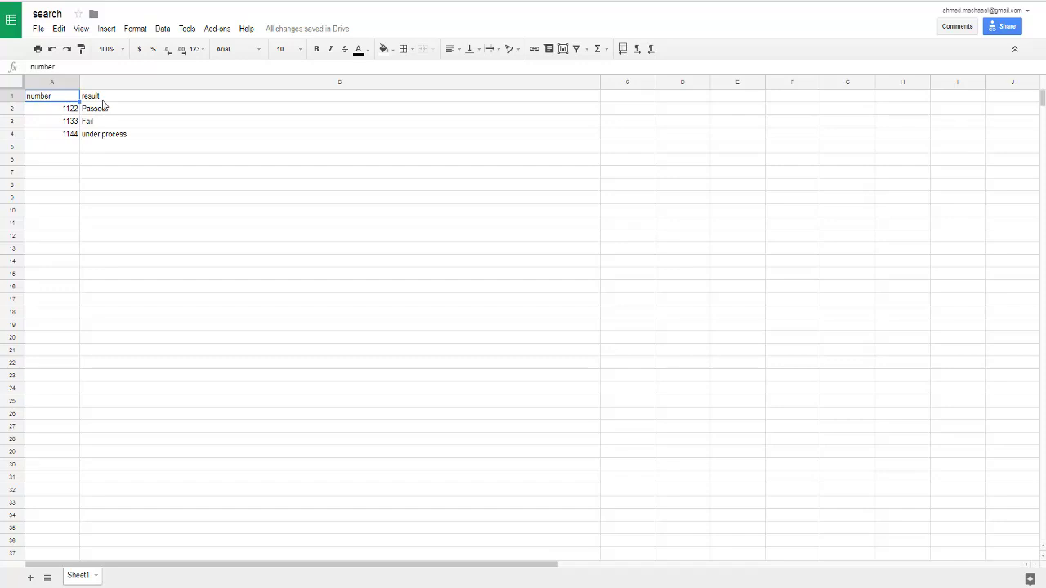
pyautogui.moveTo(58, 109)
pyautogui.mouseDown()
pyautogui.moveTo(57, 135)
pyautogui.moveTo(105, 135)
pyautogui.mouseUp()
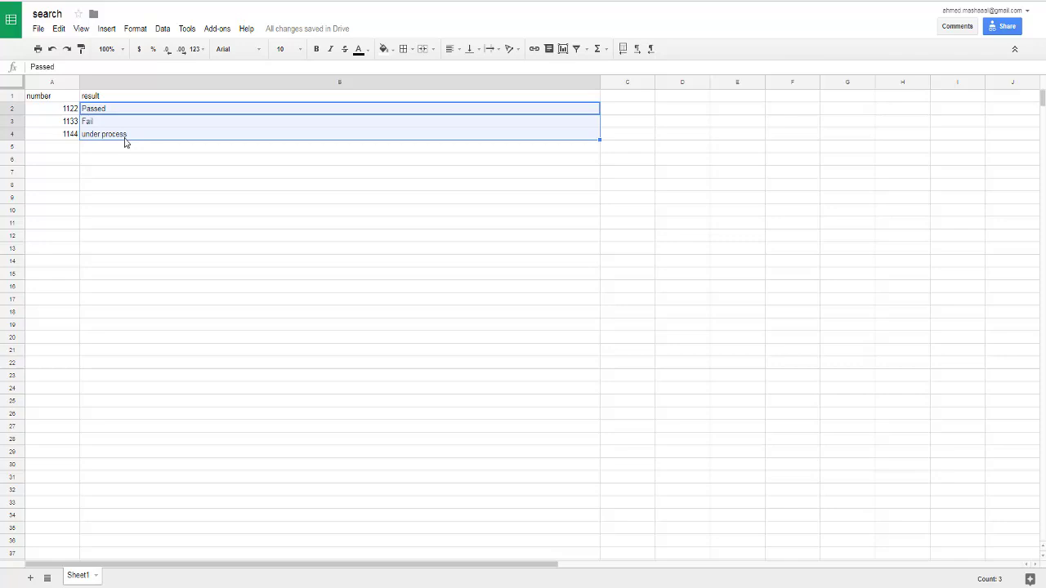
pyautogui.click(57, 109)
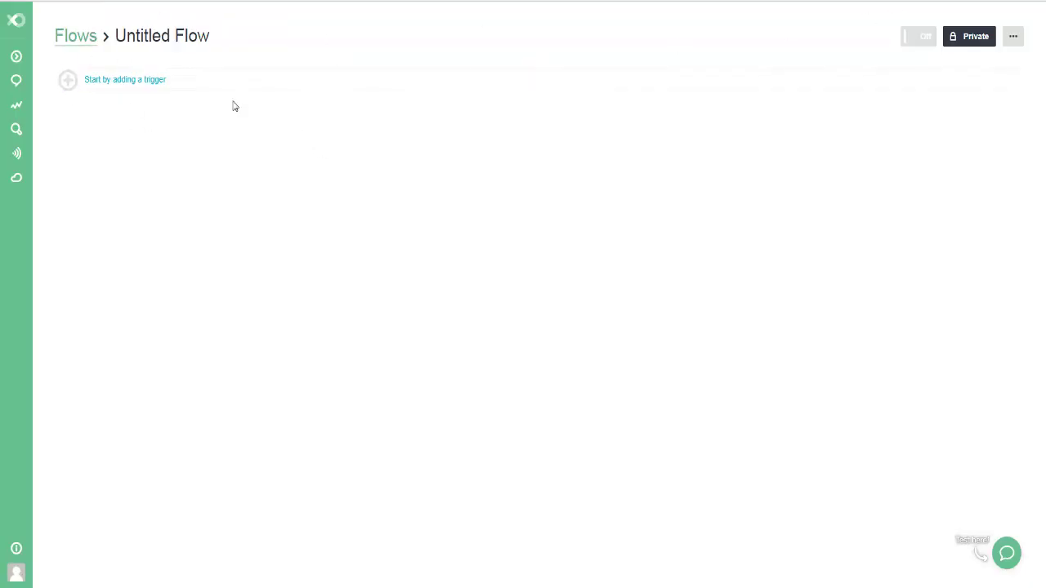
# Step: Make Receive a Webhook the flow's trigger and copy its generated webhook URL
pyautogui.click(15, 29)
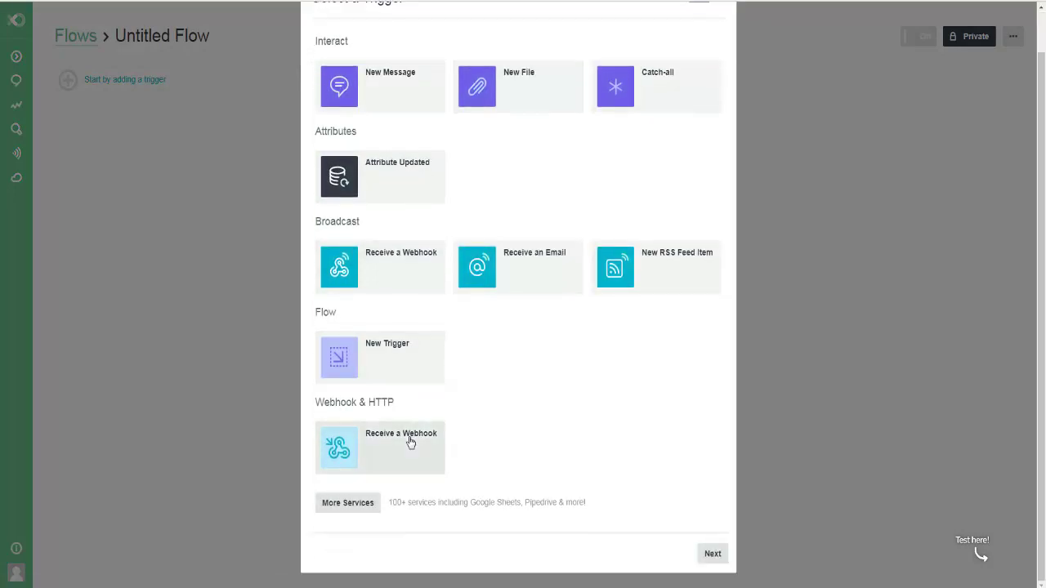
pyautogui.click(411, 443)
pyautogui.click(420, 168)
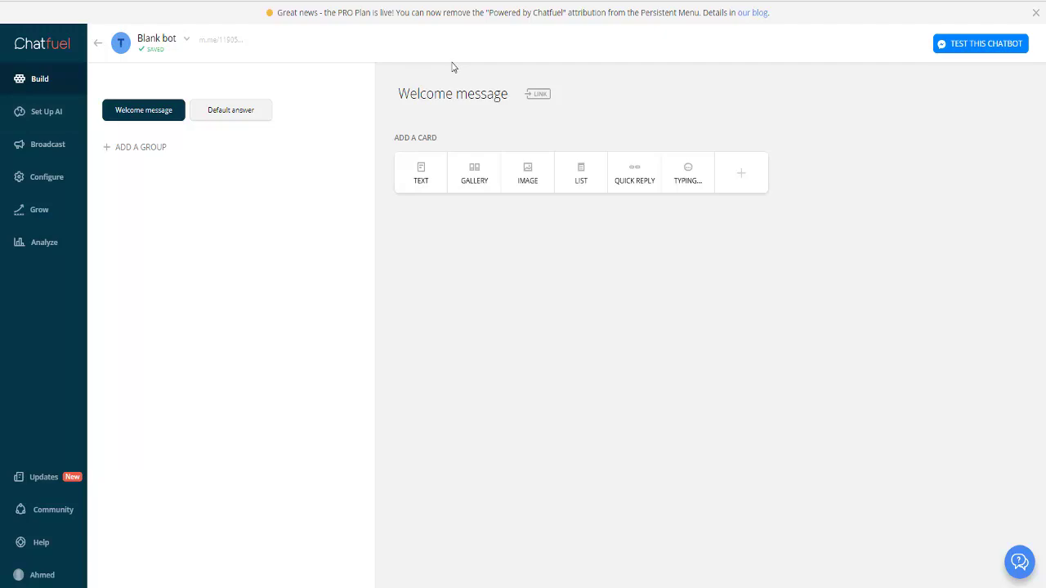
# Step: Add a User input card asking "what's your number?" to the Welcome message
pyautogui.click(750, 178)
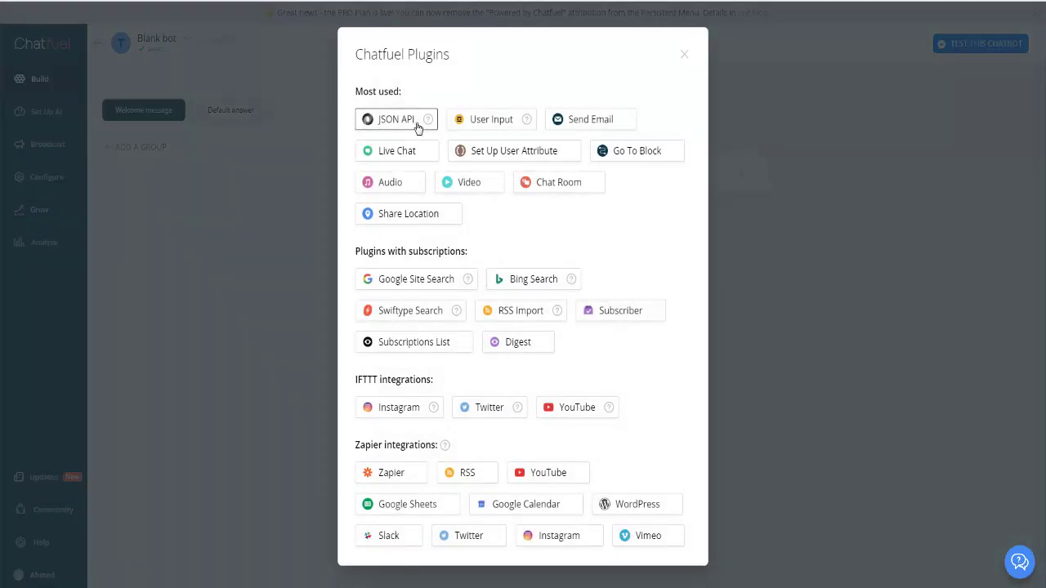
pyautogui.click(513, 119)
pyautogui.write('wht')
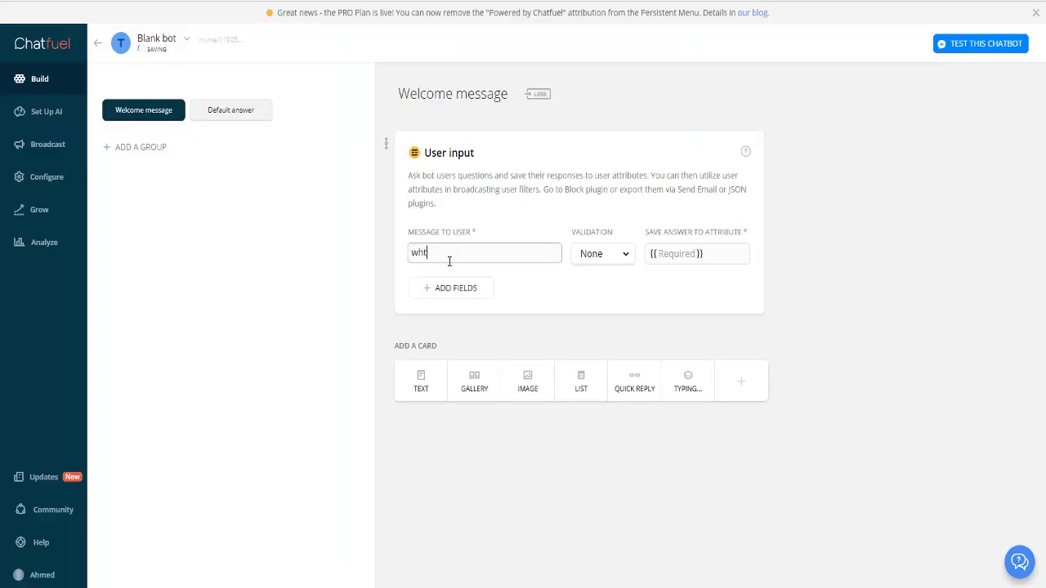
pyautogui.press('BackSpace')
pyautogui.write("at's")
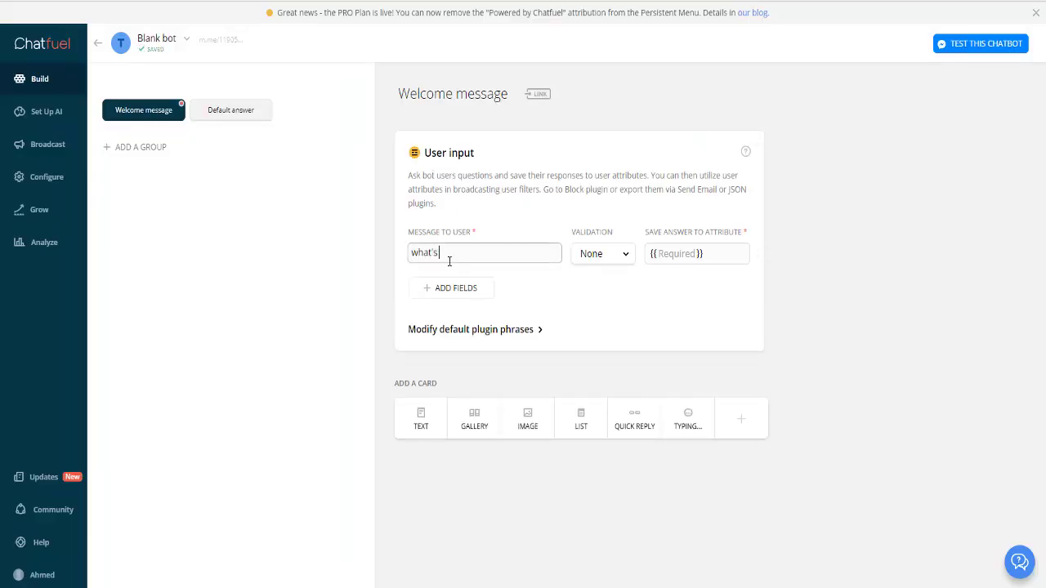
pyautogui.write(' your cli')
pyautogui.write('net')
pyautogui.press('BackSpace')
pyautogui.press('BackSpace')
pyautogui.press('BackSpace')
pyautogui.write('int')
pyautogui.press('BackSpace')
pyautogui.press('BackSpace')
pyautogui.press('BackSpace')
pyautogui.write('number')
# Step: Validate the answer as a number and save it to the Number attribute
pyautogui.click(604, 260)
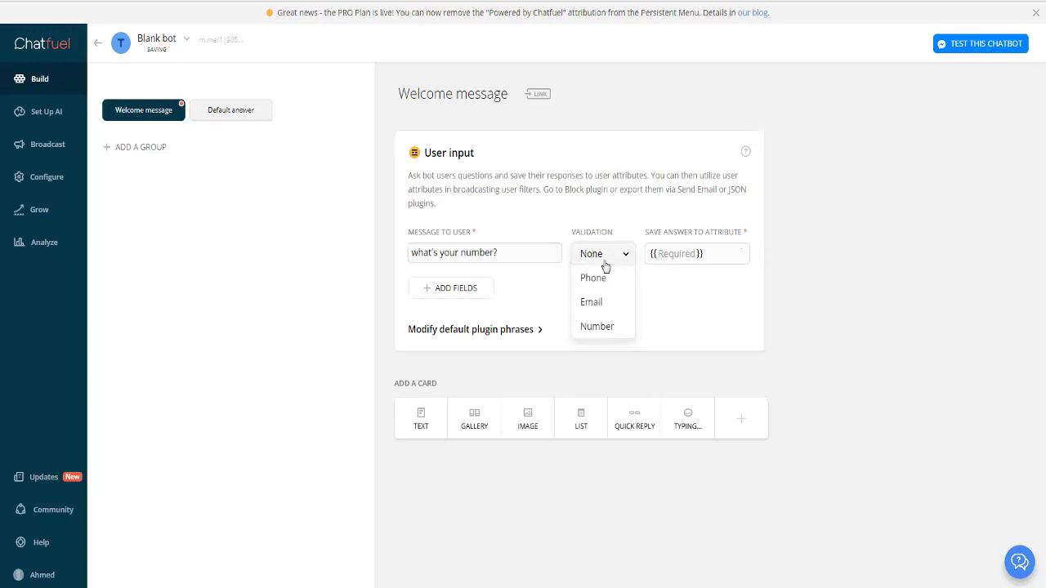
pyautogui.click(611, 327)
pyautogui.click(679, 254)
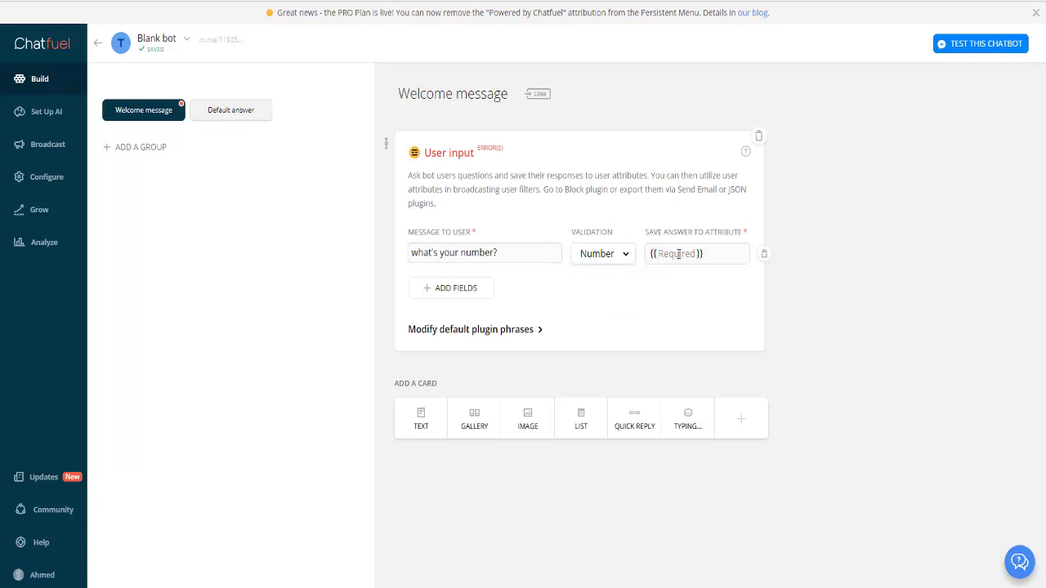
pyautogui.write('Number')
pyautogui.click(864, 236)
# Step: Add a JSON API card set to POST with plugin error reporting turned off
pyautogui.click(741, 420)
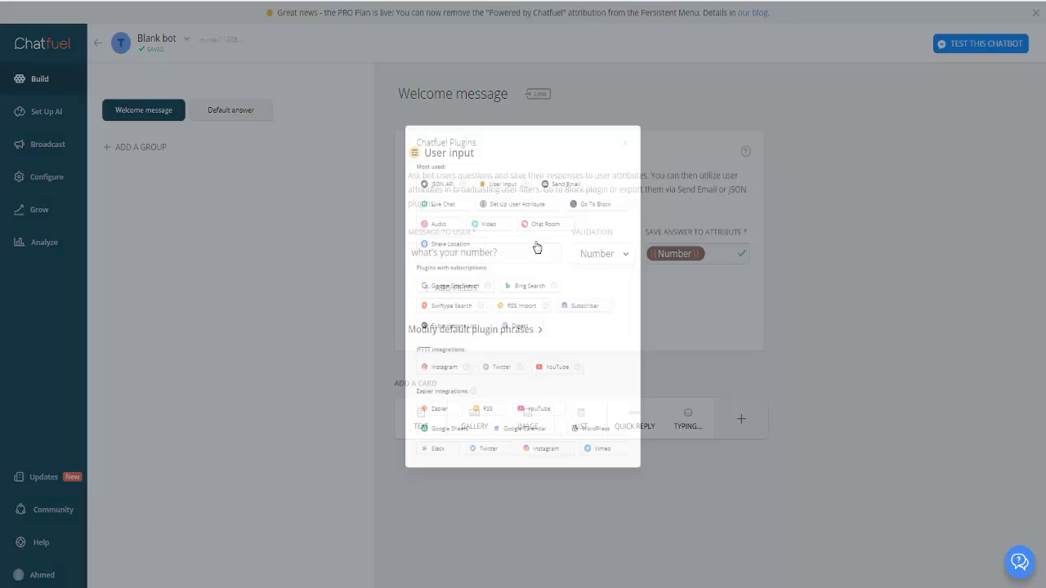
pyautogui.click(414, 123)
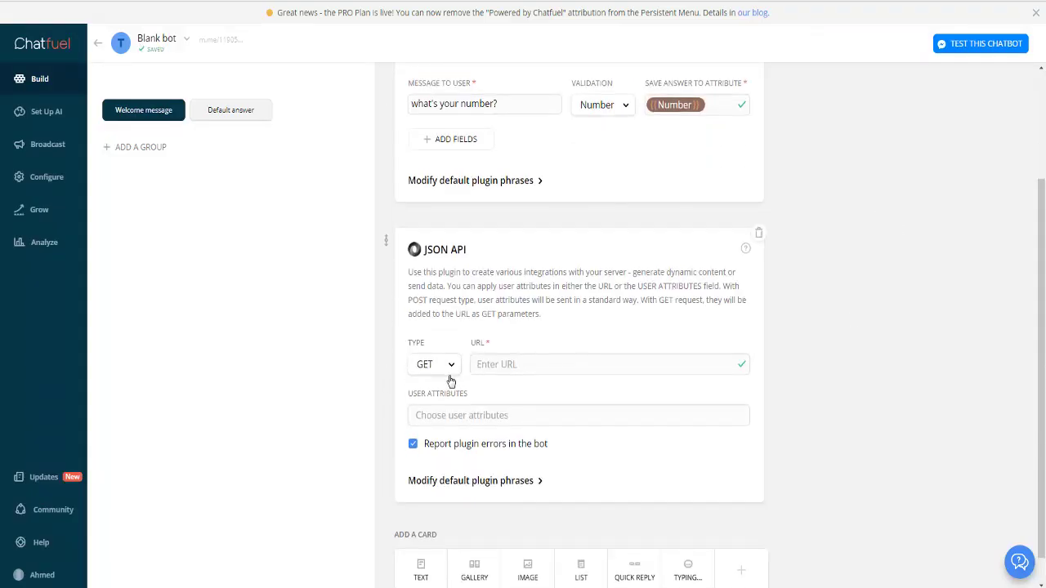
pyautogui.click(449, 378)
pyautogui.click(413, 444)
# Step: Set the URL to the Flow XO webhook with chatfuel_user_id and Customer_Number={{Number}} parameters
pyautogui.click(550, 375)
pyautogui.hotkey('ctrl', 'v')
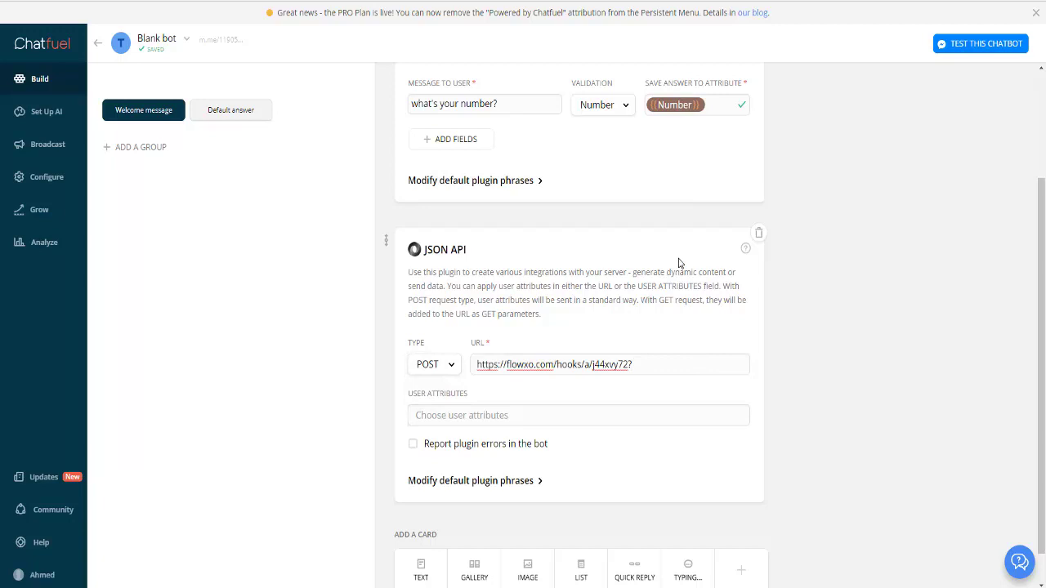
pyautogui.write('chatfuel_')
pyautogui.write('user')
pyautogui.write('ID')
pyautogui.write('id={{')
pyautogui.write('chatfu')
pyautogui.press('Return')
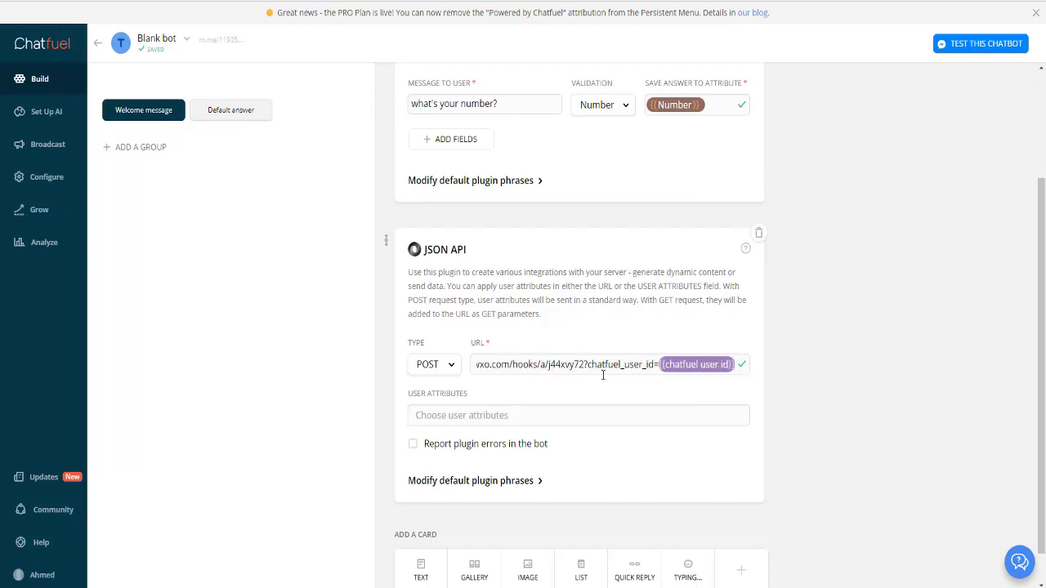
pyautogui.write('&')
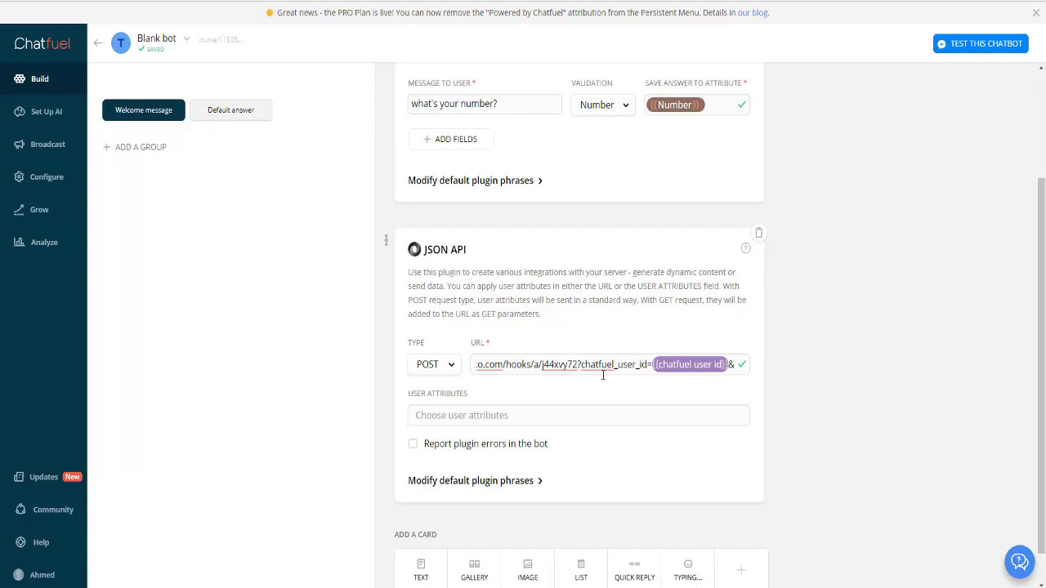
pyautogui.write('Customer')
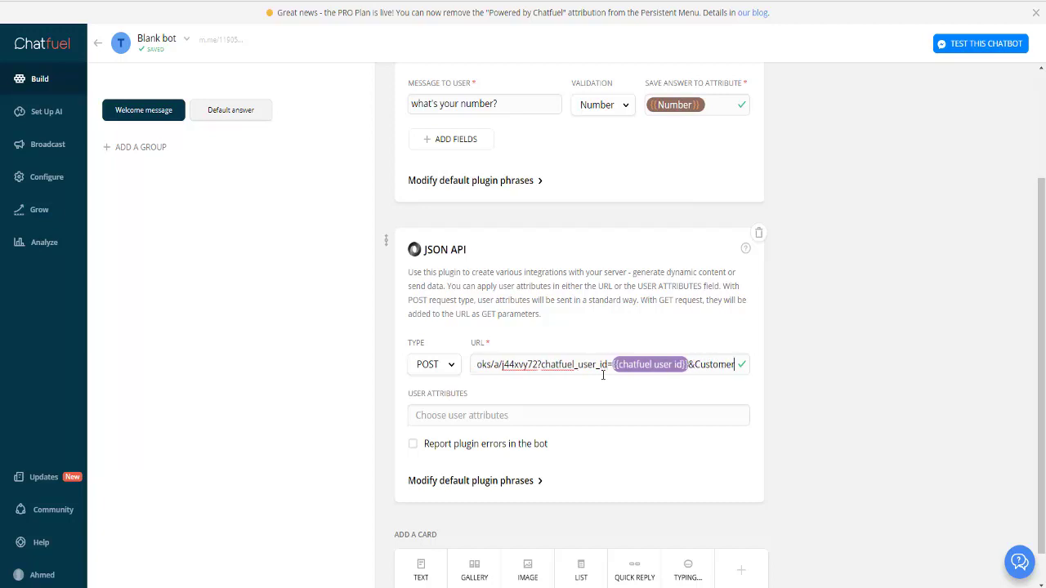
pyautogui.write('_Number')
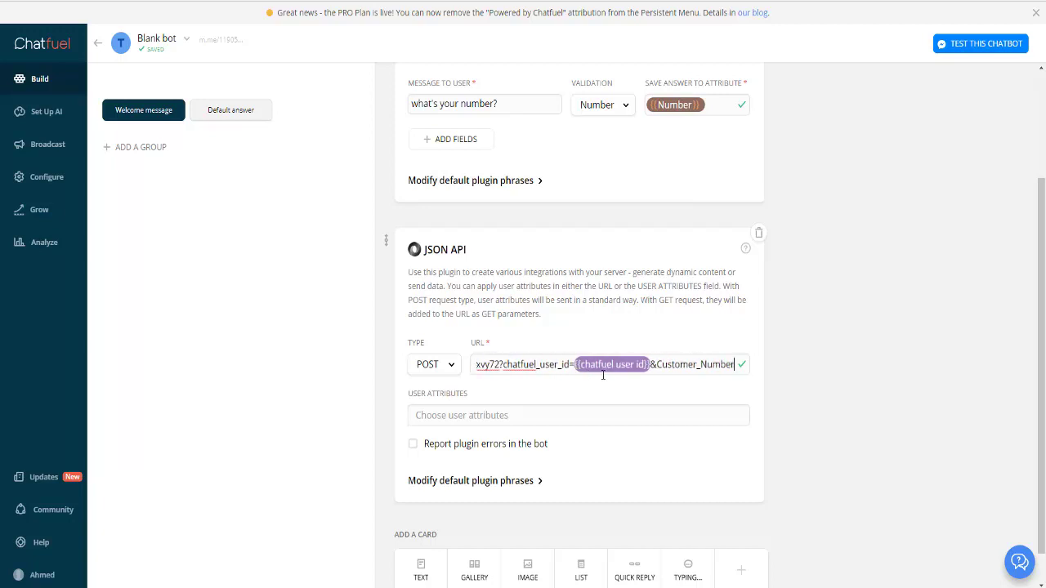
pyautogui.write('={{')
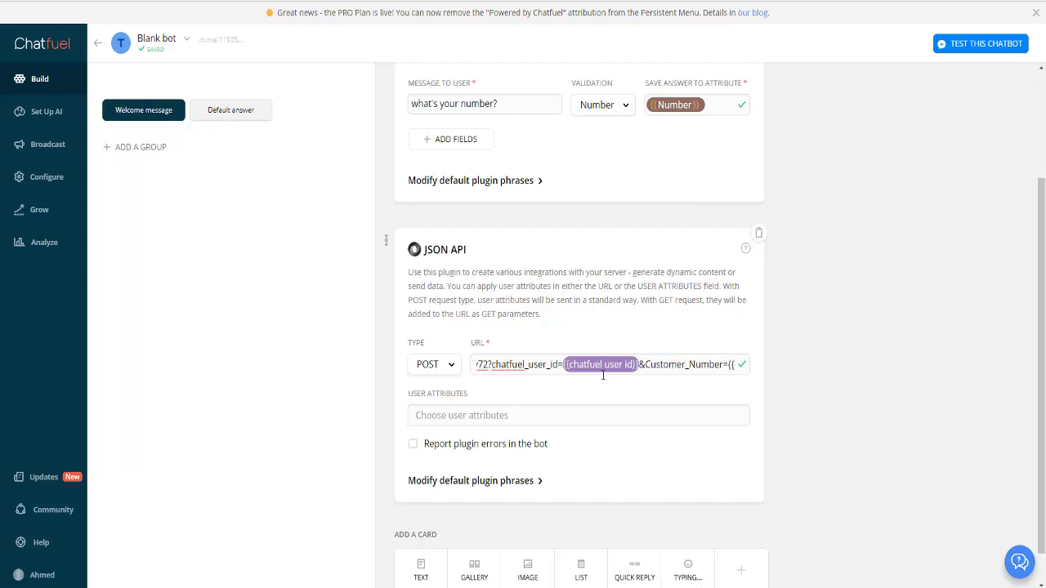
pyautogui.write('Nu')
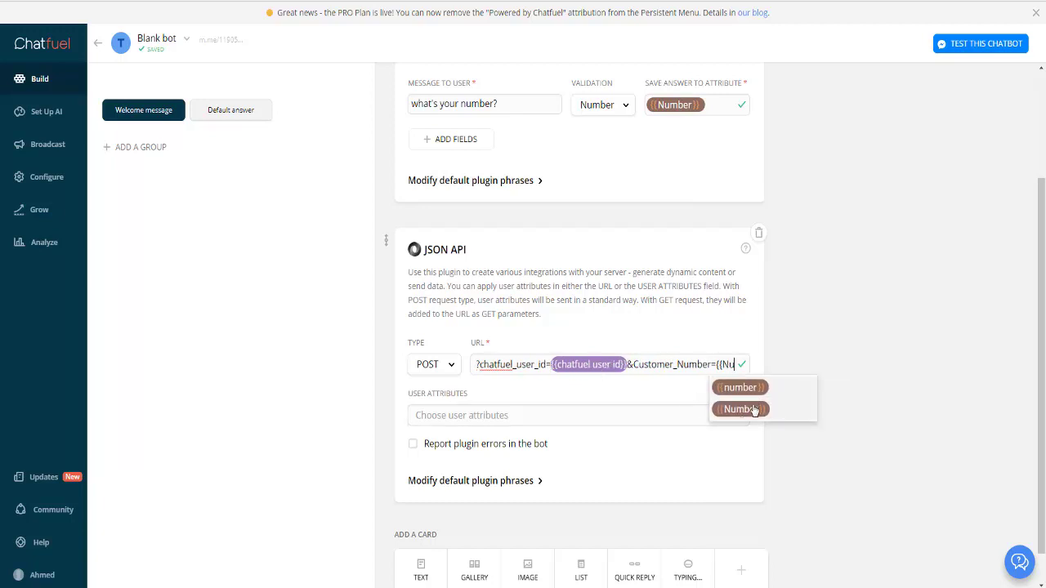
pyautogui.click(752, 410)
pyautogui.scroll(-1, 842, 367)
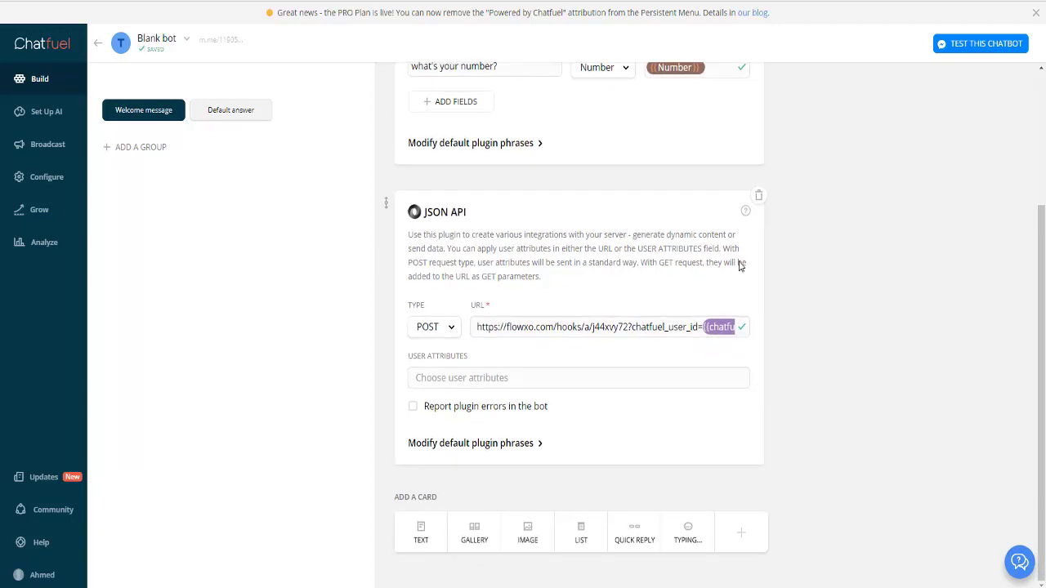
# Step: Test the chatbot in Messenger by answering its question with the number 1
pyautogui.click(1004, 45)
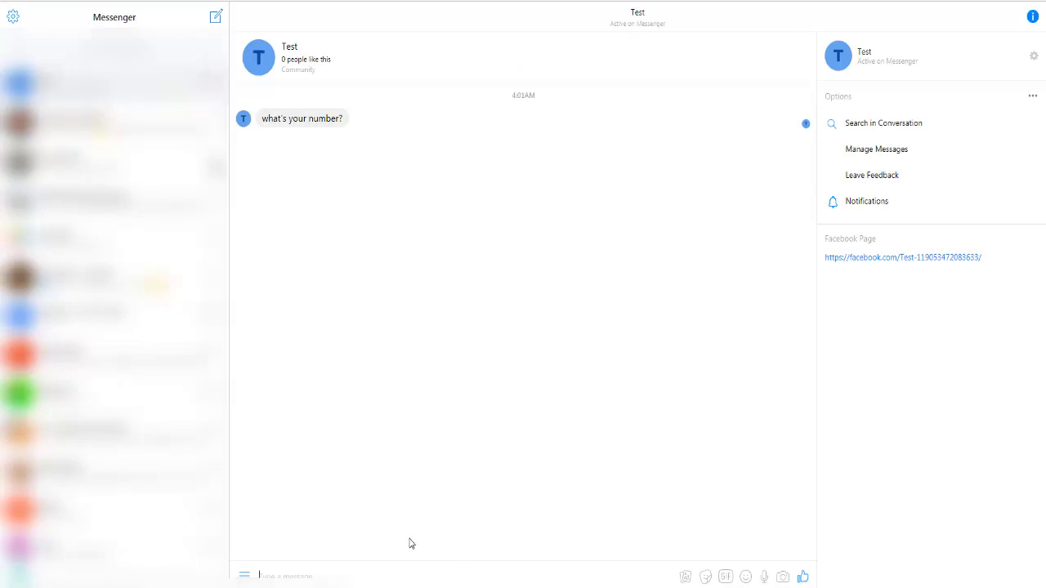
pyautogui.write('1')
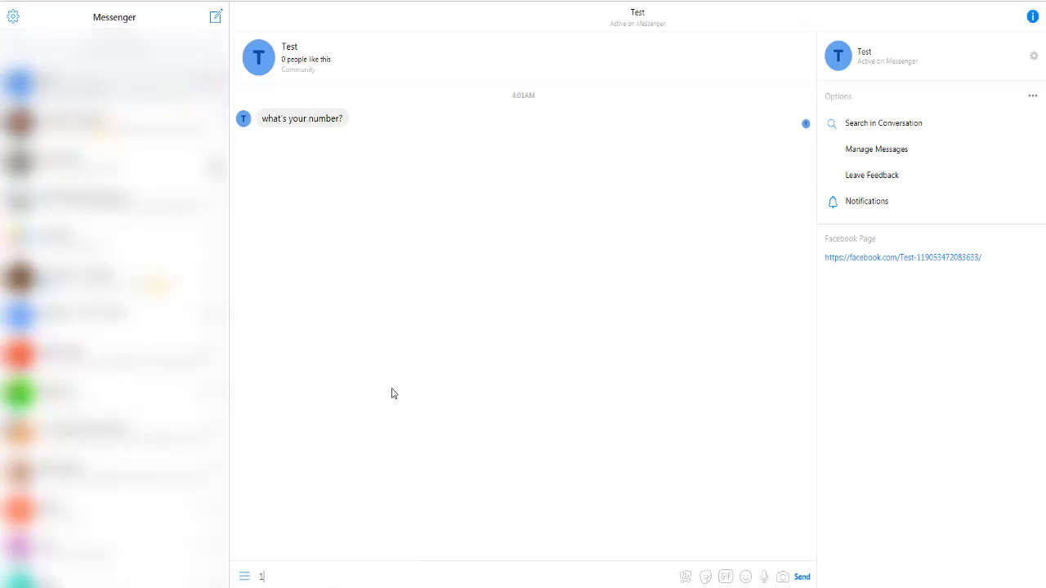
pyautogui.press('Return')
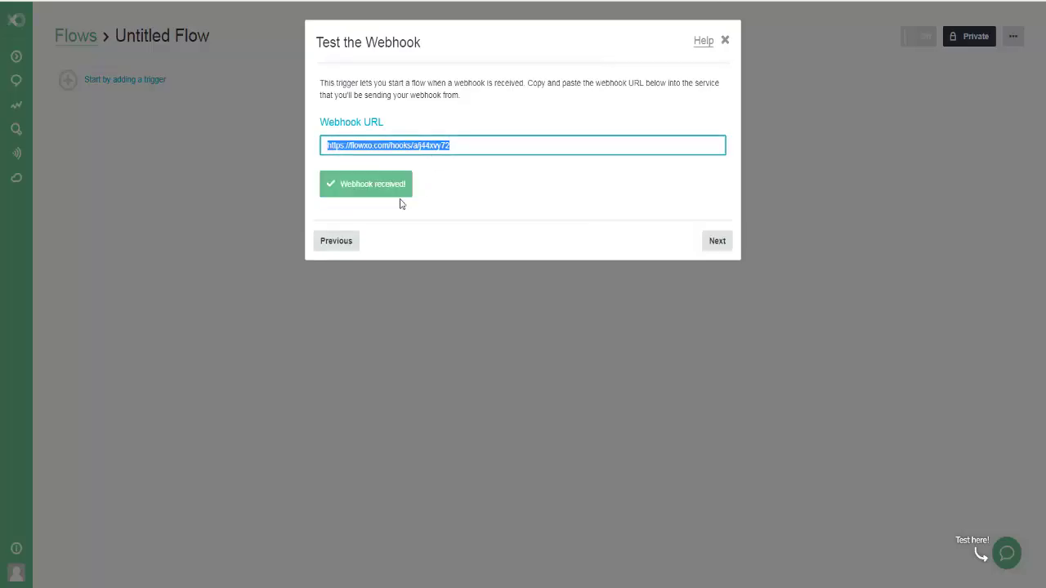
# Step: Save the webhook trigger and add a Google Sheets Search Rows action
pyautogui.click(718, 242)
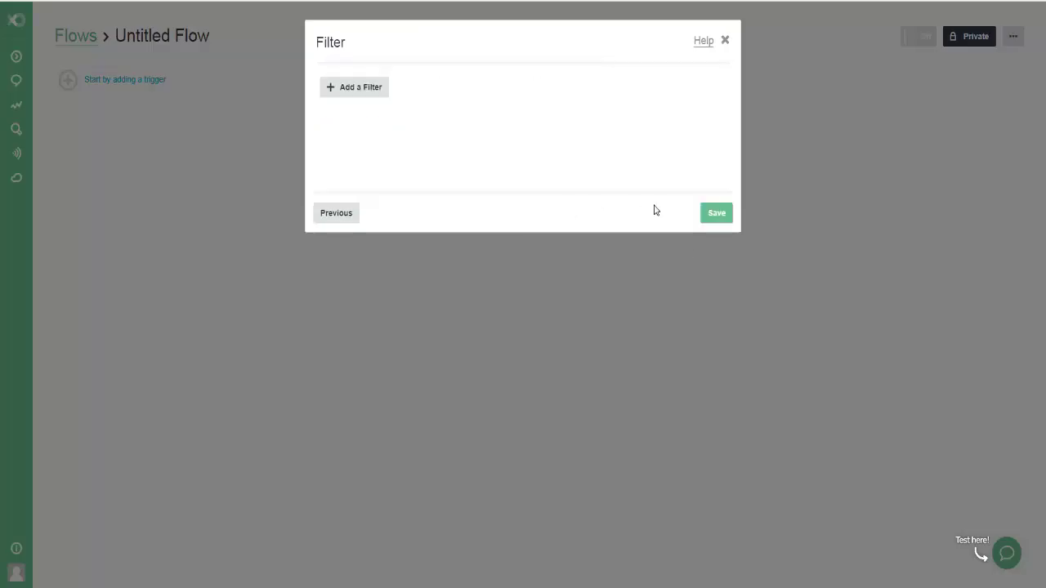
pyautogui.click(710, 218)
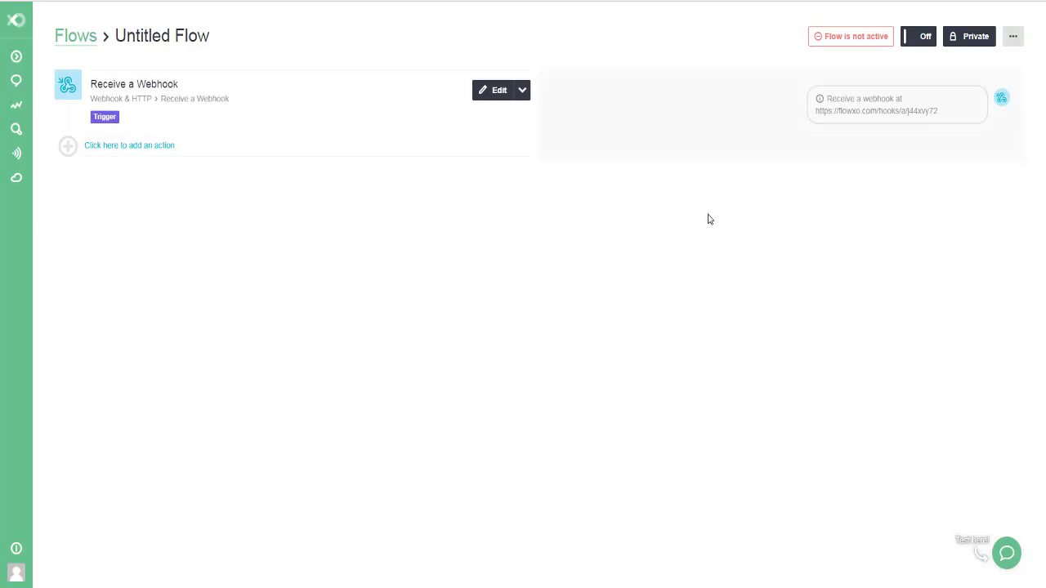
pyautogui.click(143, 155)
pyautogui.scroll(-2, 397, 158)
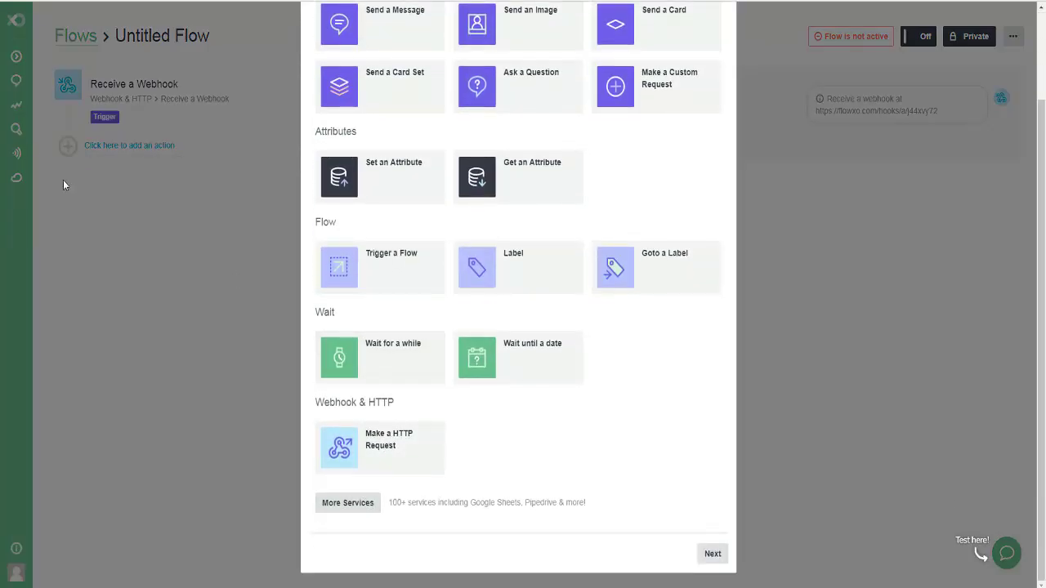
pyautogui.click(347, 503)
pyautogui.write('sh')
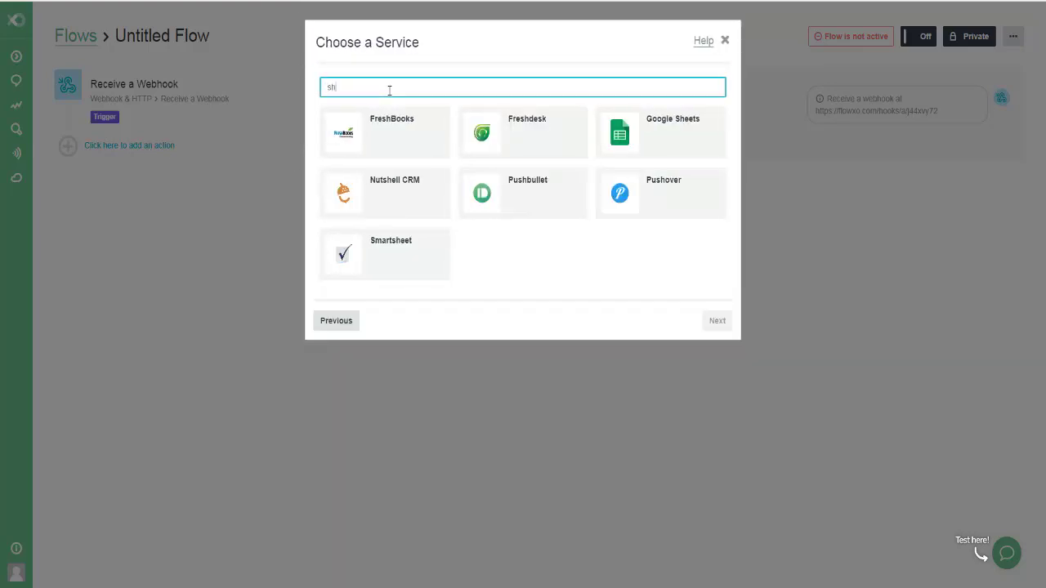
pyautogui.click(657, 140)
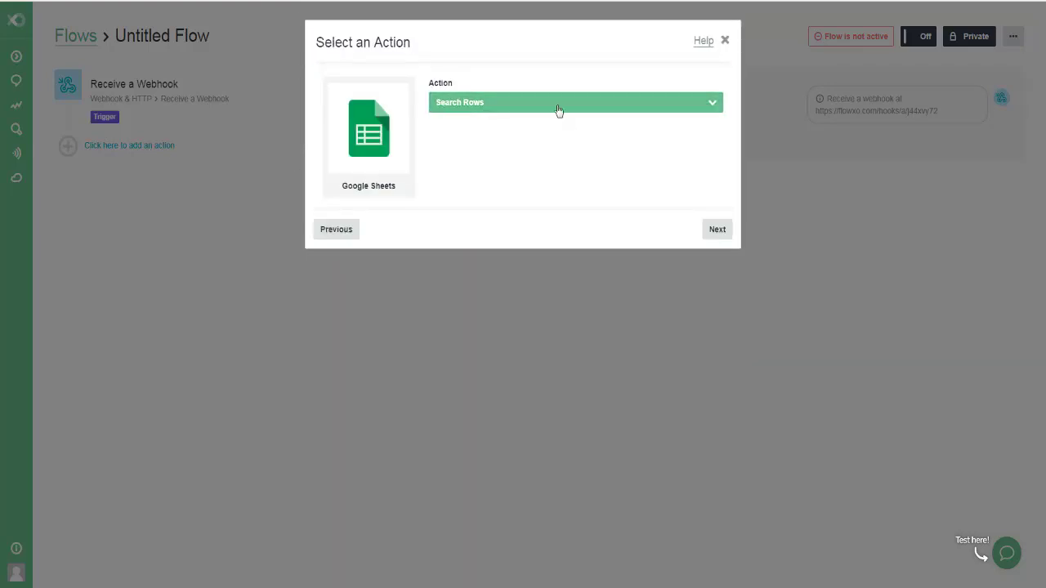
pyautogui.click(718, 229)
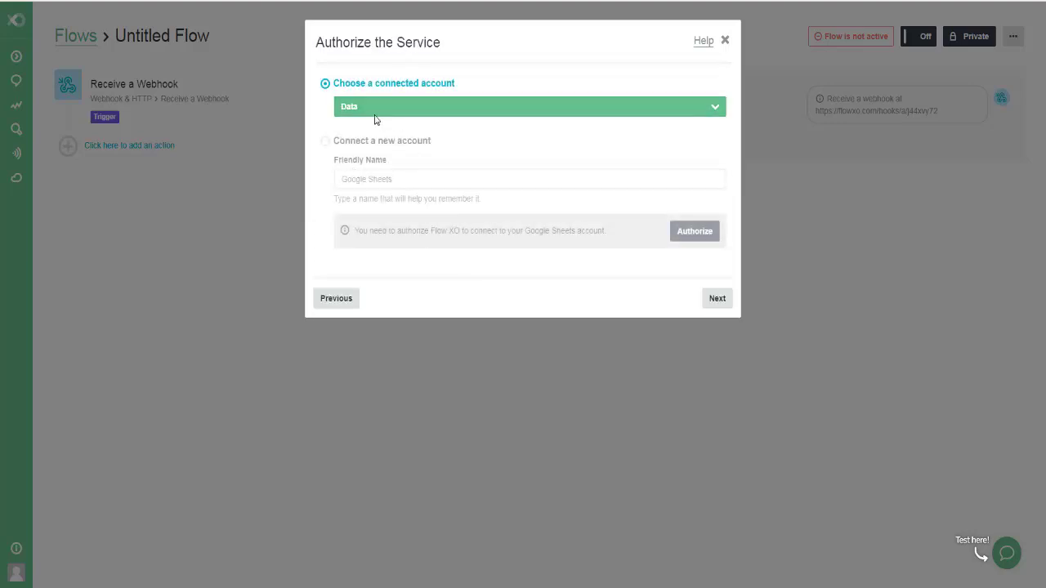
# Step: Point Search Rows at the search account, search spreadsheet and Sheet1 worksheet
pyautogui.click(376, 110)
pyautogui.scroll(-3, 399, 207)
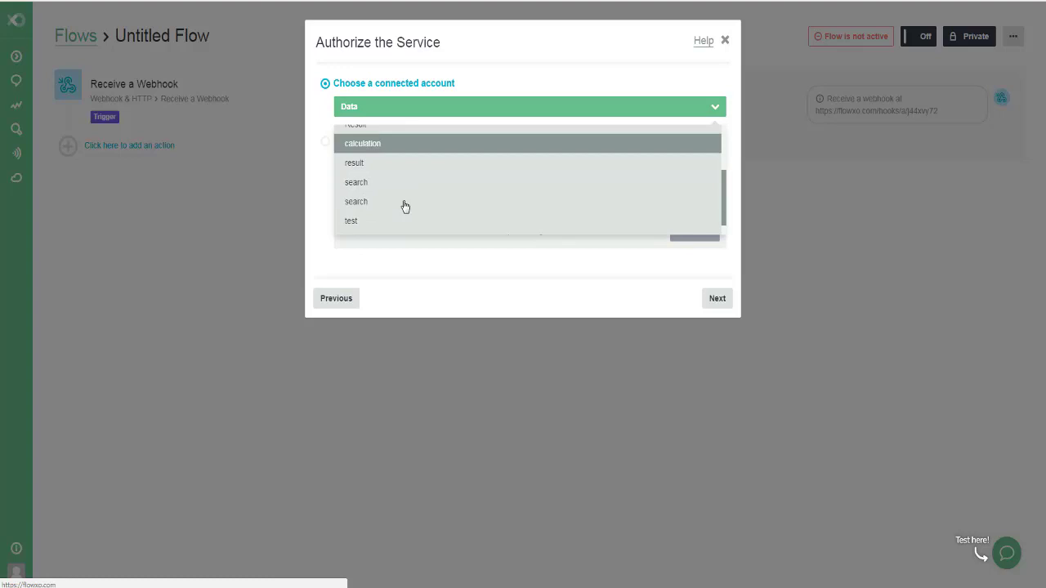
pyautogui.scroll(-1, 404, 206)
pyautogui.click(412, 171)
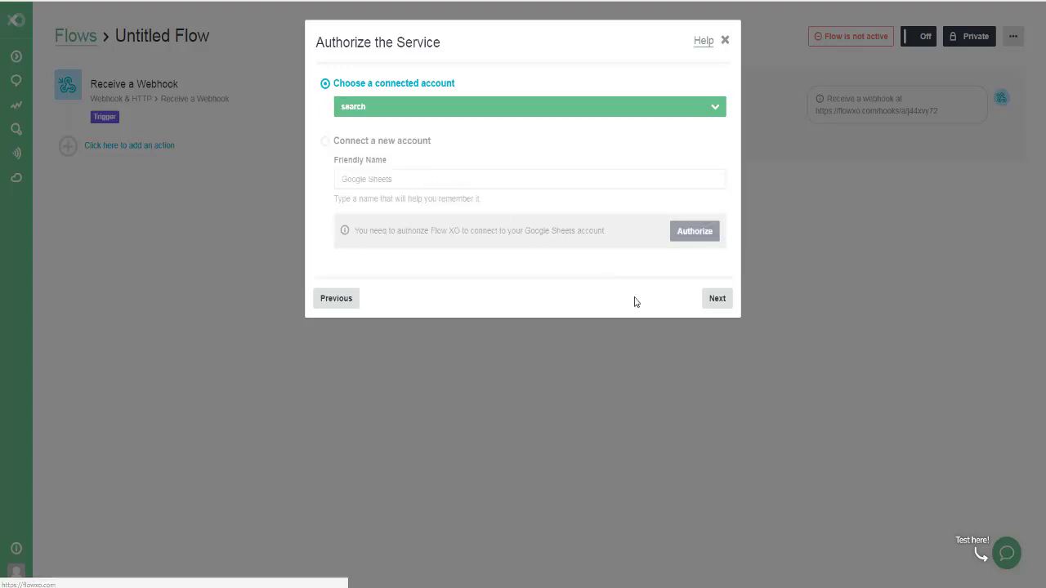
pyautogui.click(717, 301)
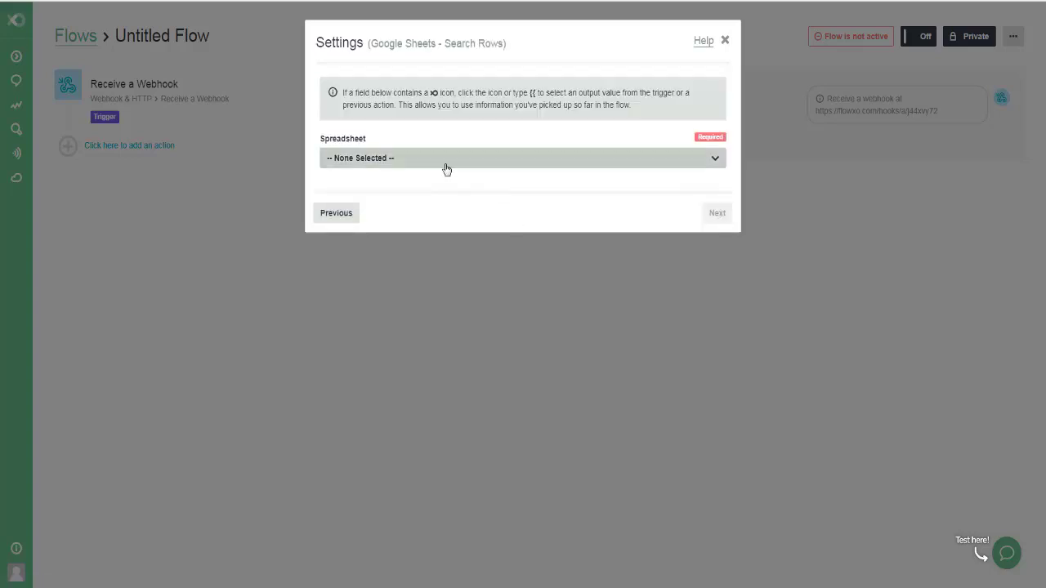
pyautogui.click(449, 167)
pyautogui.click(431, 216)
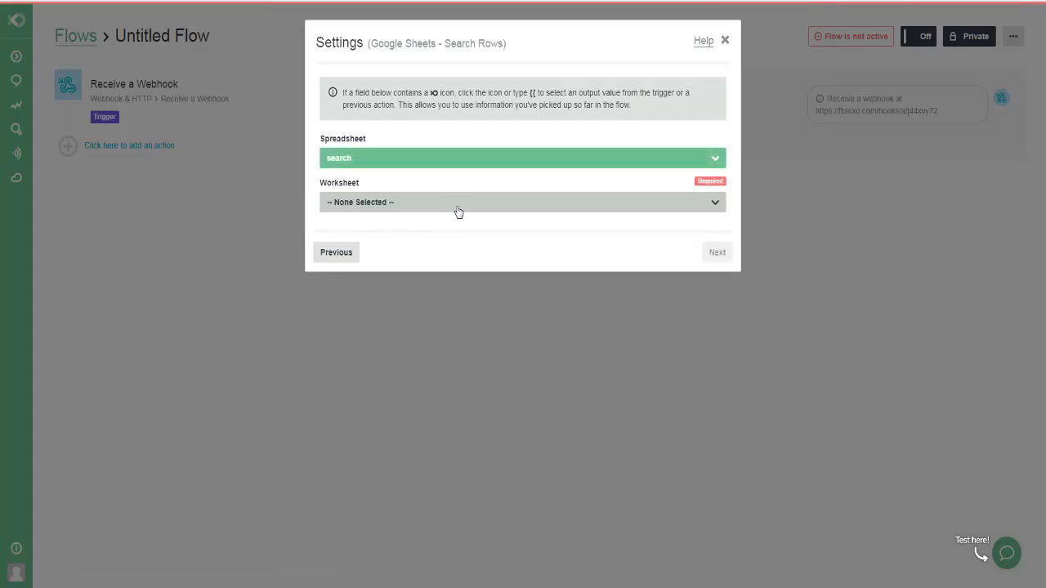
pyautogui.click(455, 208)
pyautogui.click(441, 254)
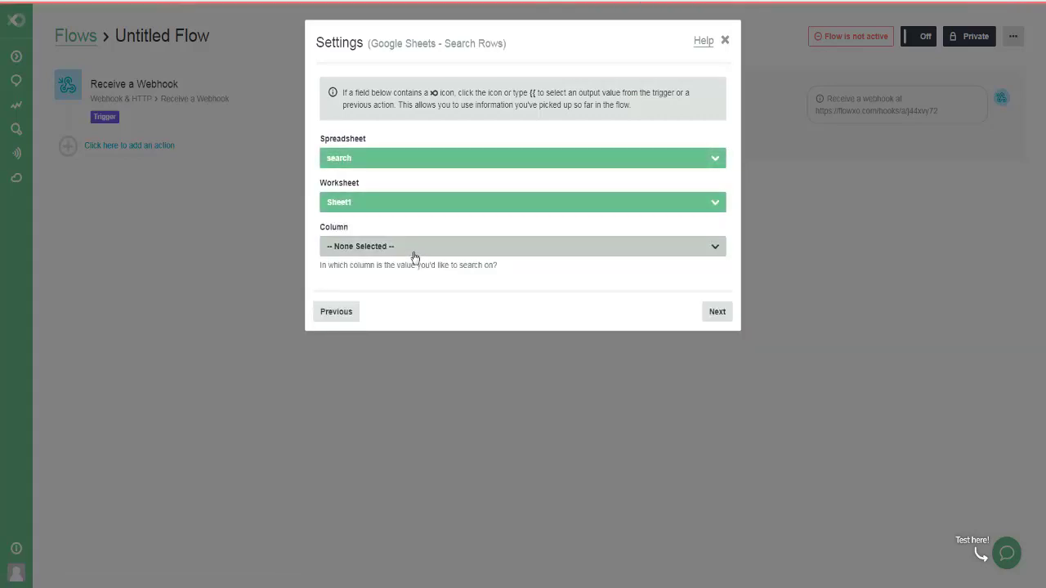
# Step: Search the Number column for the webhook's Customer number and save the action
pyautogui.click(414, 257)
pyautogui.click(401, 302)
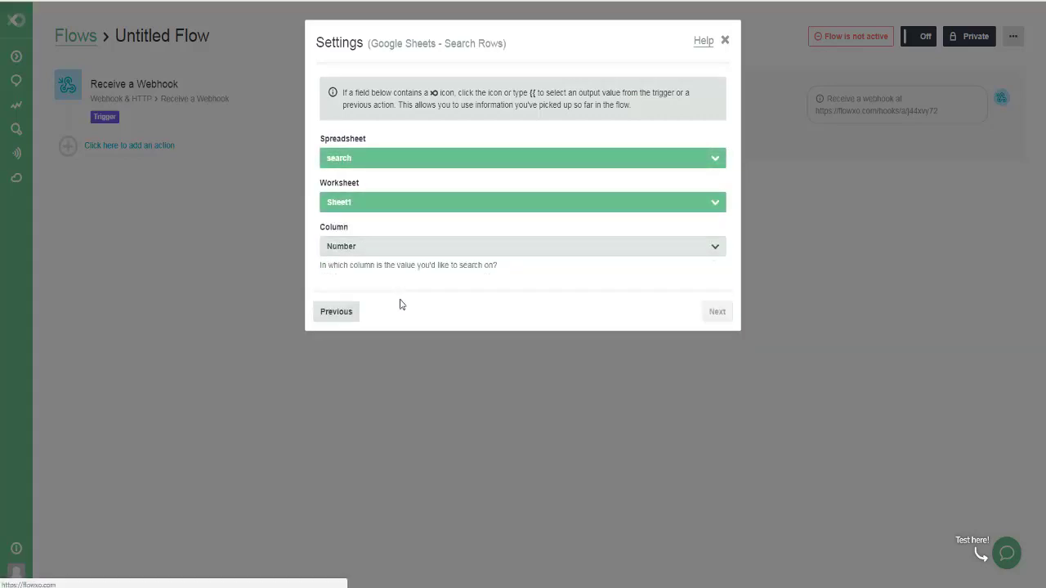
pyautogui.click(410, 302)
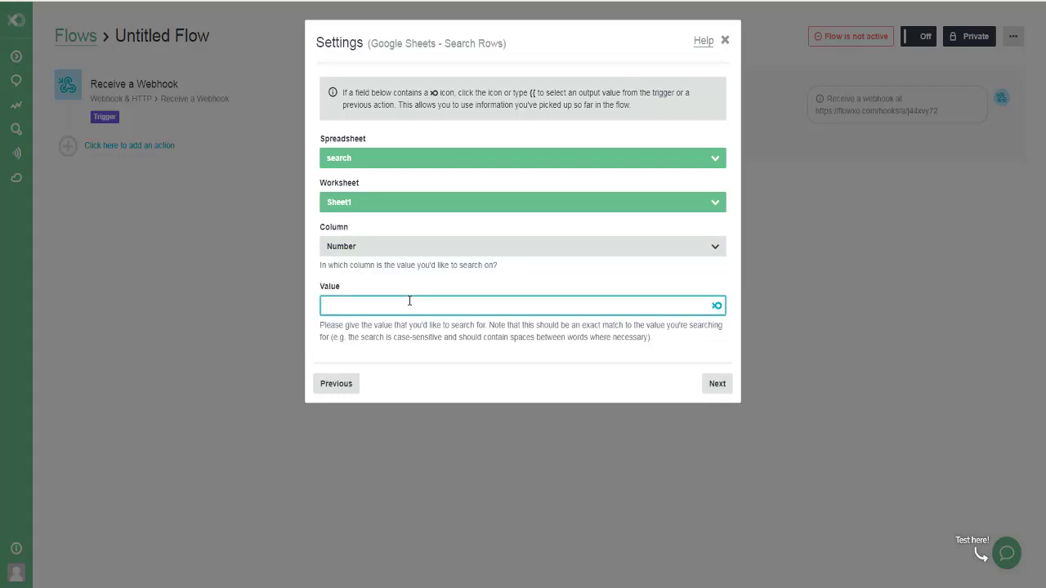
pyautogui.click(717, 305)
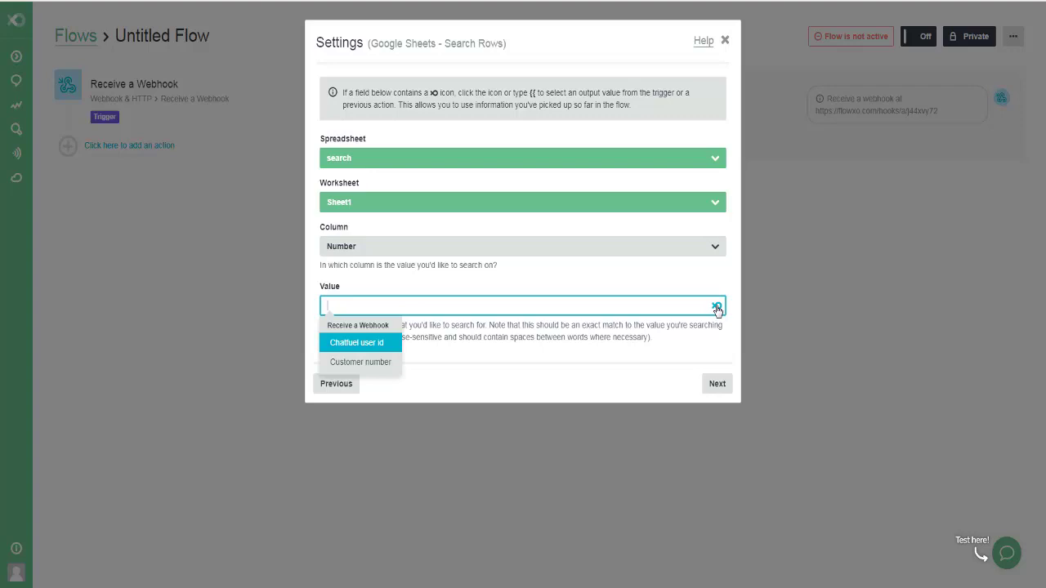
pyautogui.click(387, 364)
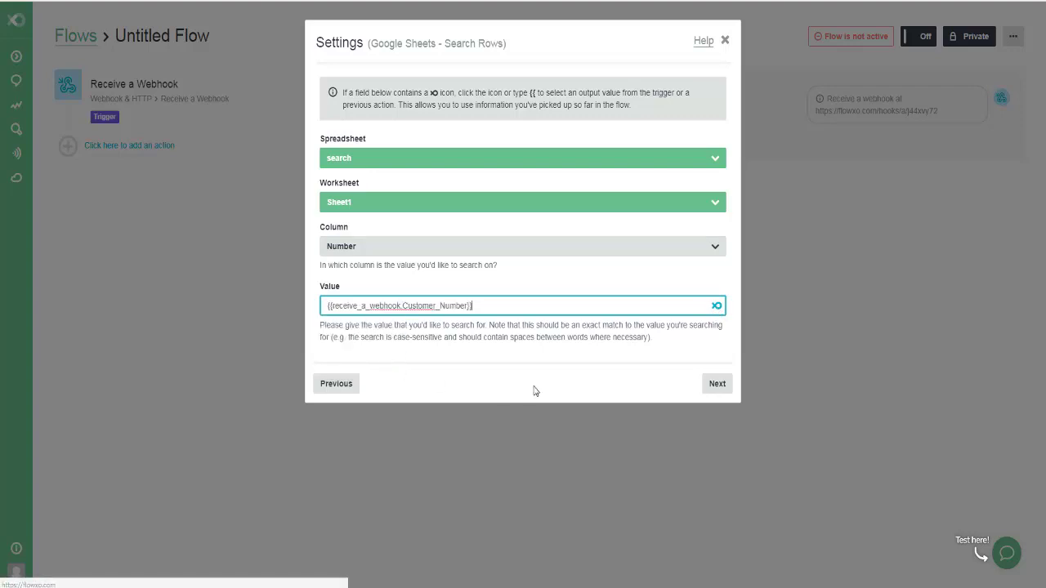
pyautogui.click(720, 383)
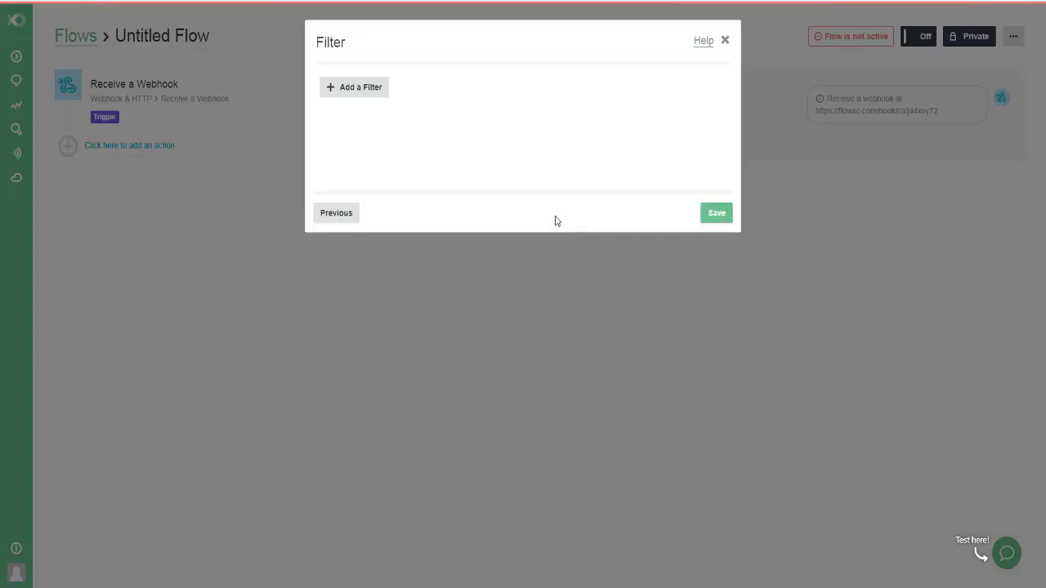
pyautogui.click(716, 214)
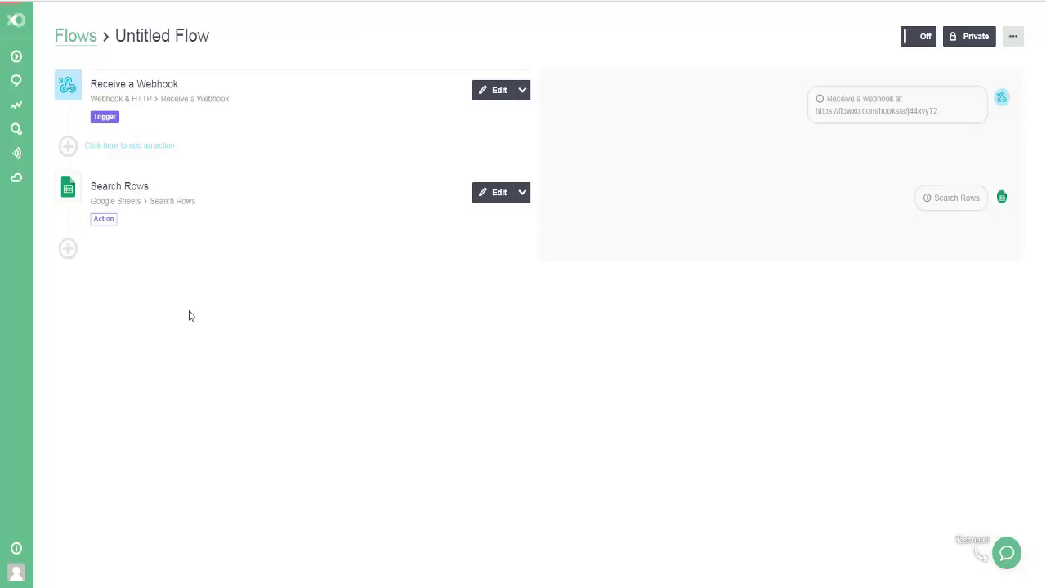
pyautogui.moveTo(134, 198)
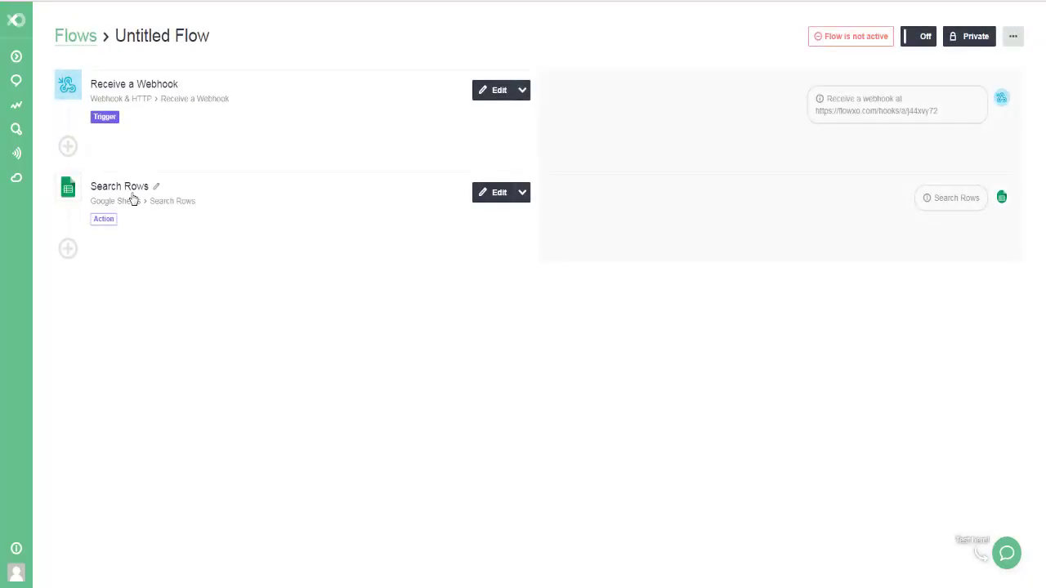
# Step: Add a Make a HTTP Request action after the Google Sheets search
pyautogui.click(93, 251)
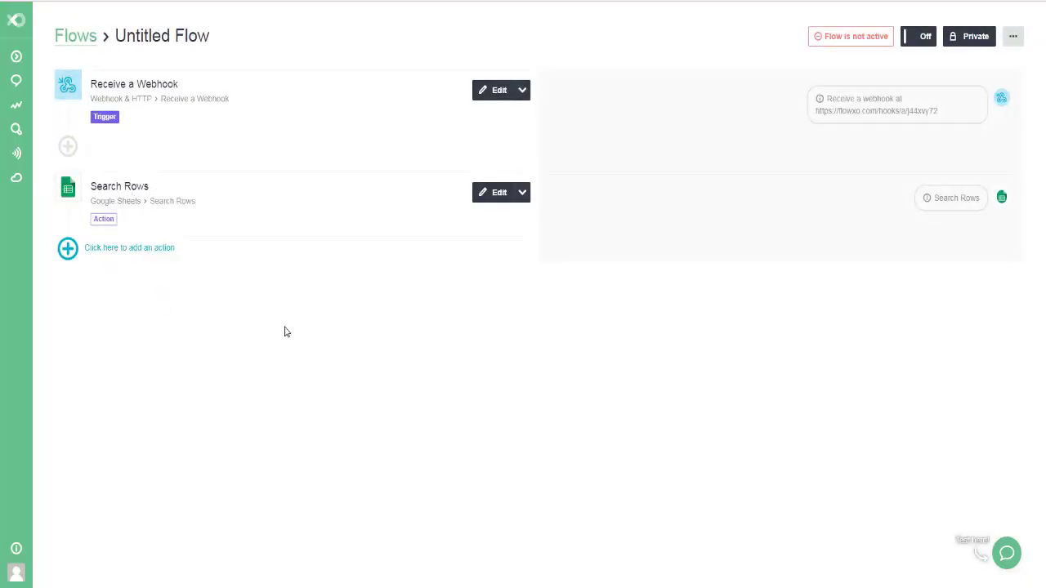
pyautogui.scroll(-1, 416, 372)
pyautogui.scroll(-1, 425, 357)
pyautogui.click(347, 444)
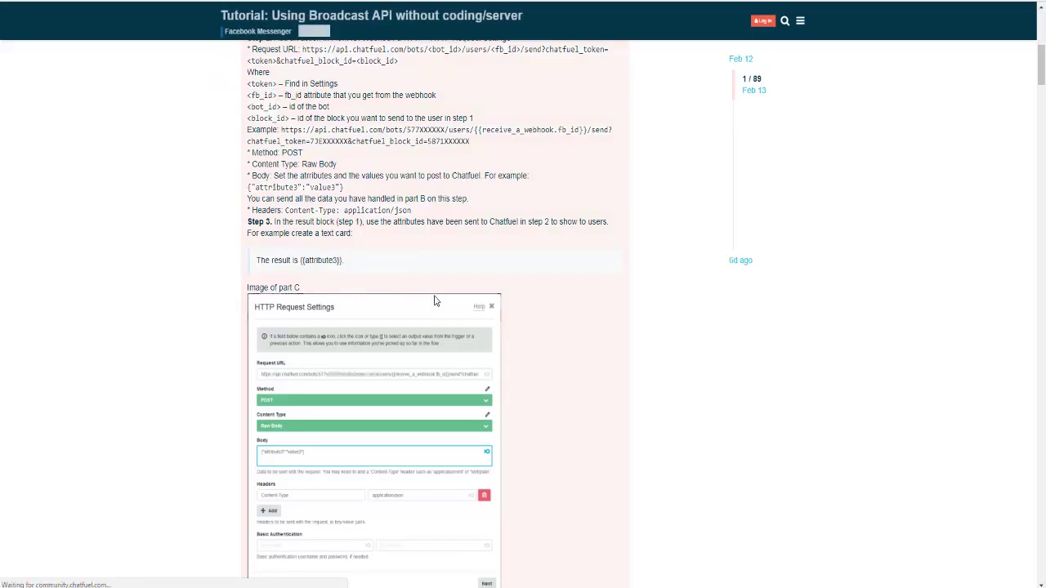
# Step: Copy the tutorial's Broadcast API URL template into Flow XO's Request URL field
pyautogui.scroll(1, 297, 141)
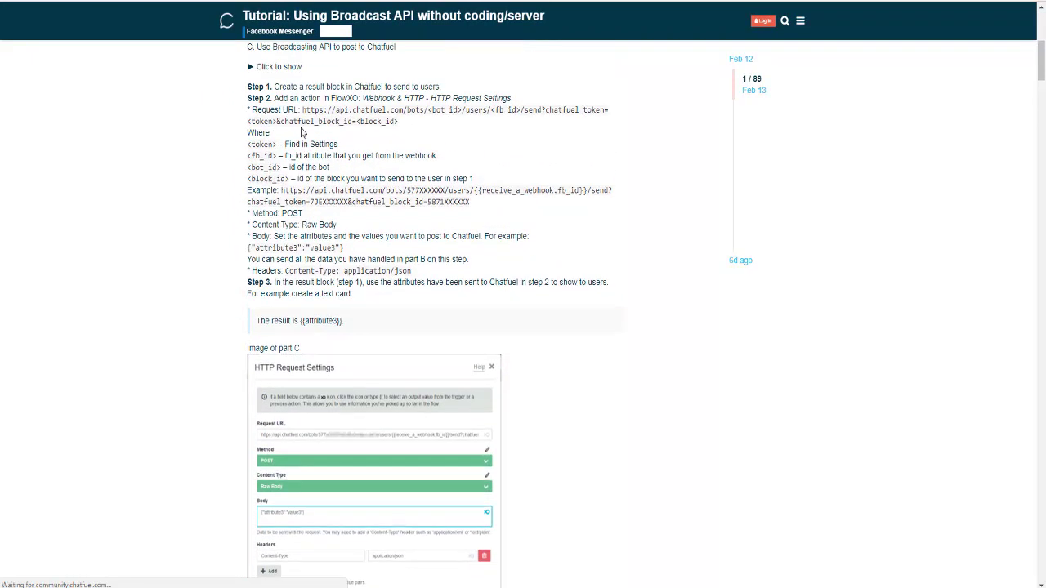
pyautogui.moveTo(302, 109); pyautogui.dragTo(402, 121)
pyautogui.hotkey('ctrl', 'c')
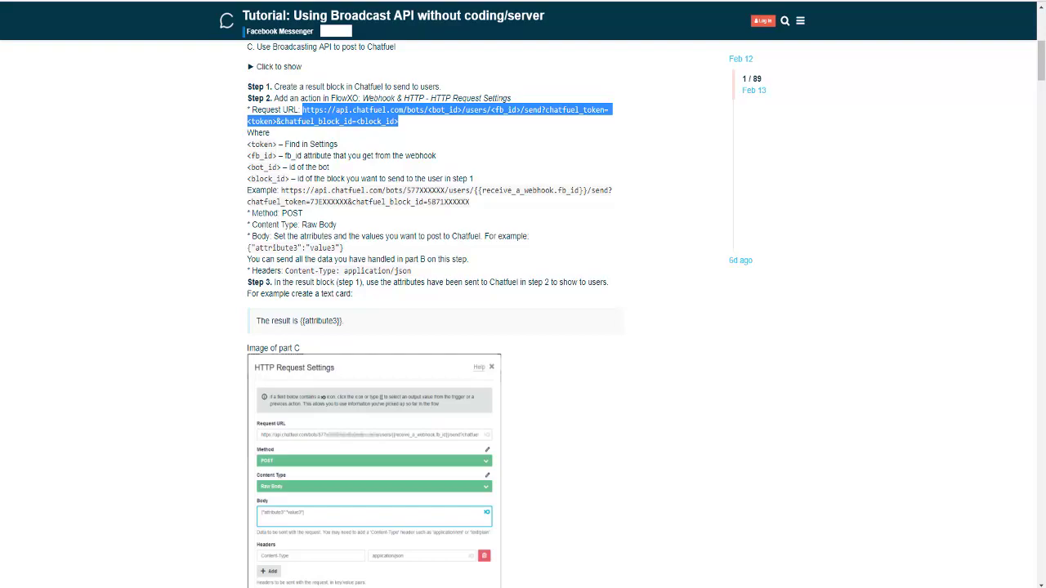
pyautogui.hotkey('alt', 'Tab')
pyautogui.click(381, 157)
pyautogui.hotkey('ctrl', 'v')
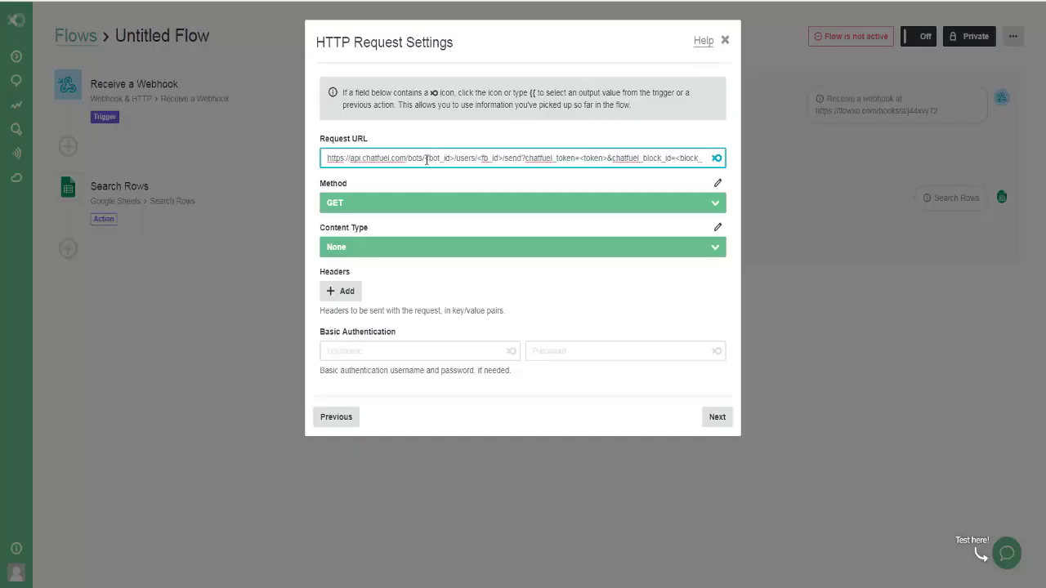
# Step: Replace <bot_id> with the bot's id and <fb_id> with the webhook's chatfuel_user_id
pyautogui.moveTo(427, 160); pyautogui.dragTo(449, 159)
pyautogui.hotkey('ctrl', 'v')
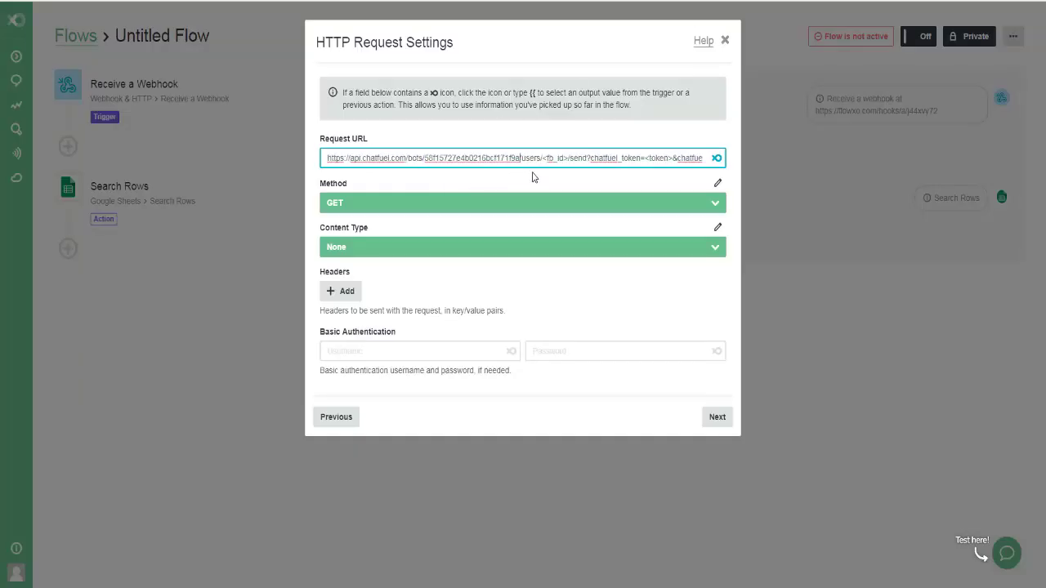
pyautogui.moveTo(544, 157); pyautogui.dragTo(564, 158)
pyautogui.click(716, 158)
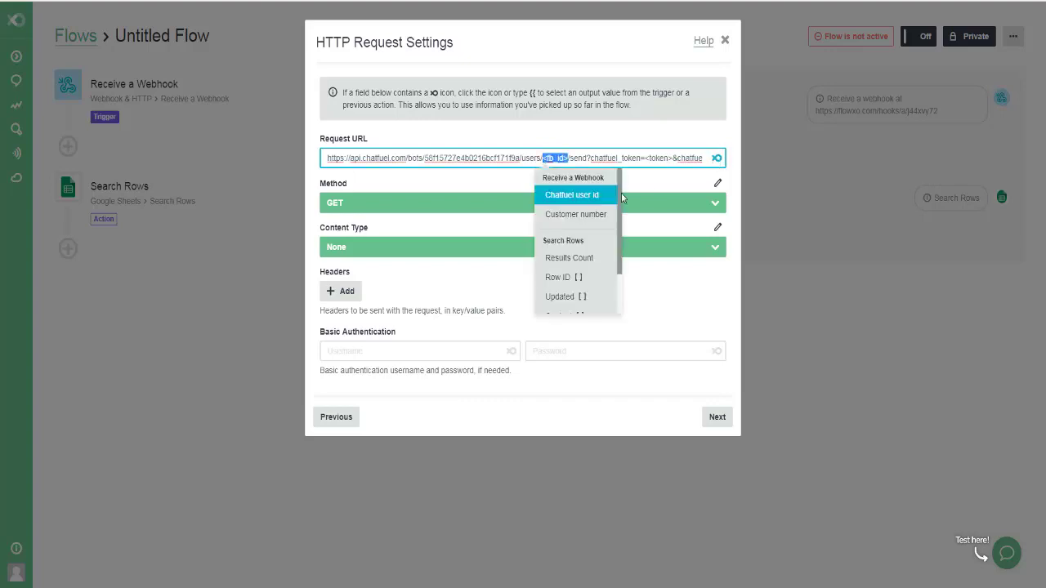
pyautogui.click(596, 195)
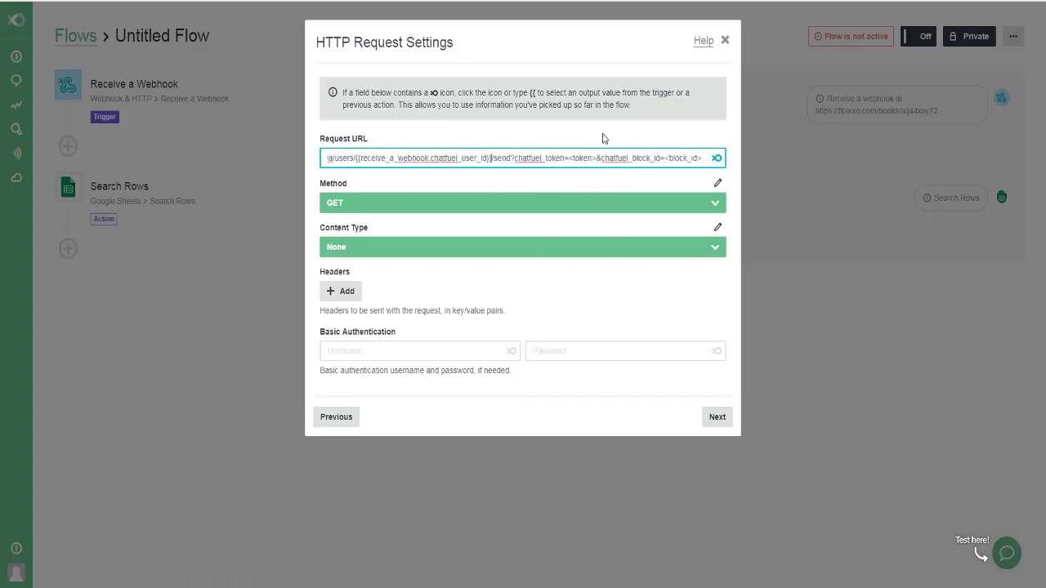
pyautogui.hotkey('ctrl', 'Tab')
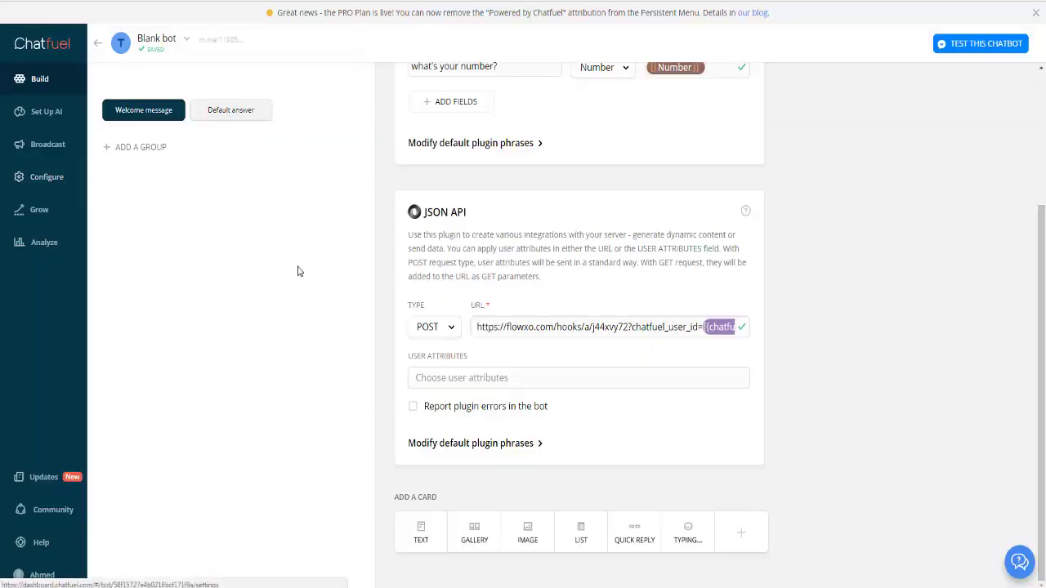
# Step: Find the Broadcasting API token in the bot's Configure page and copy it
pyautogui.scroll(-5, 744, 441)
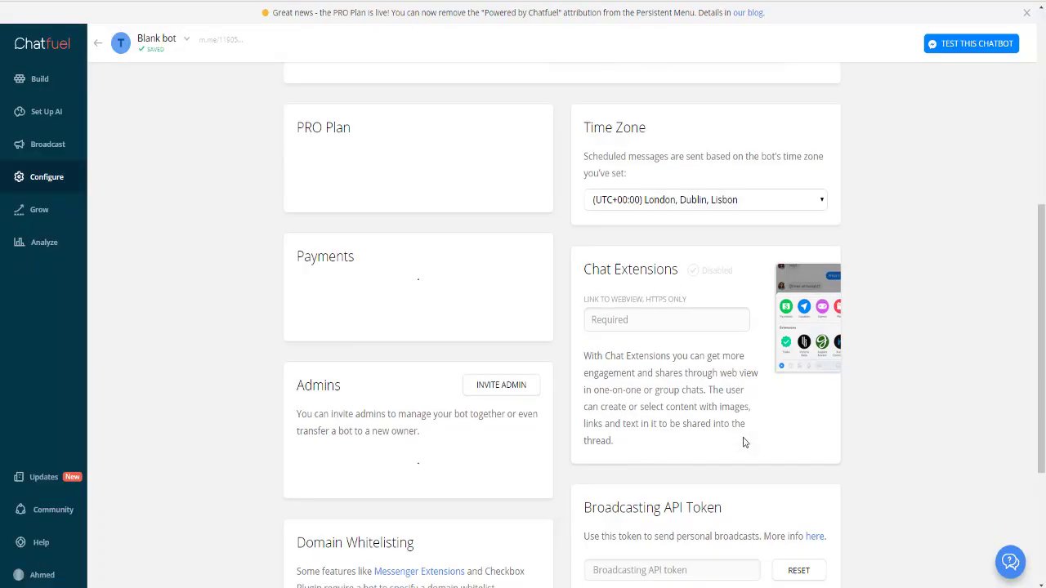
pyautogui.scroll(-3, 743, 441)
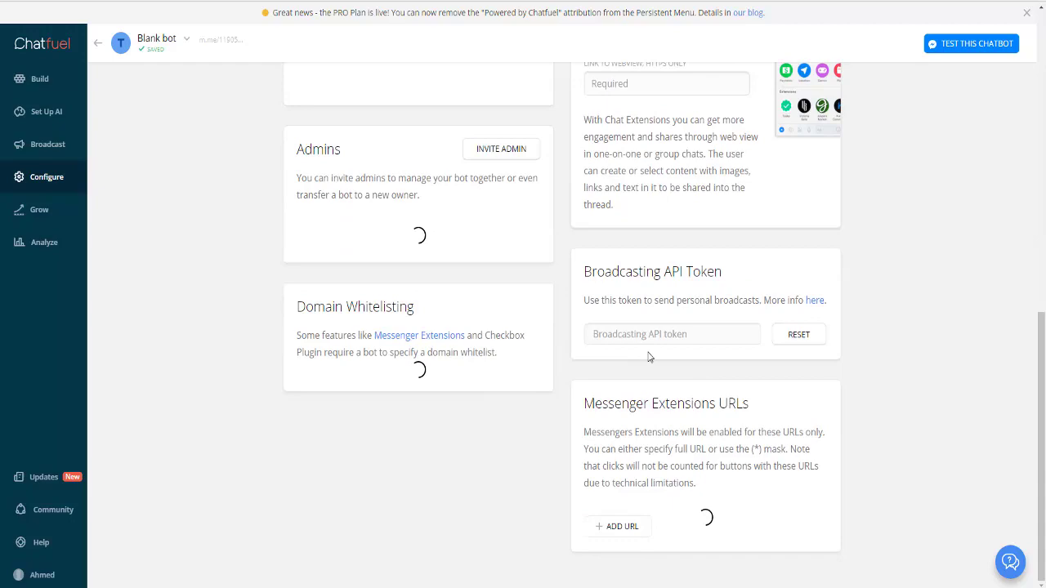
pyautogui.scroll(2, 663, 344)
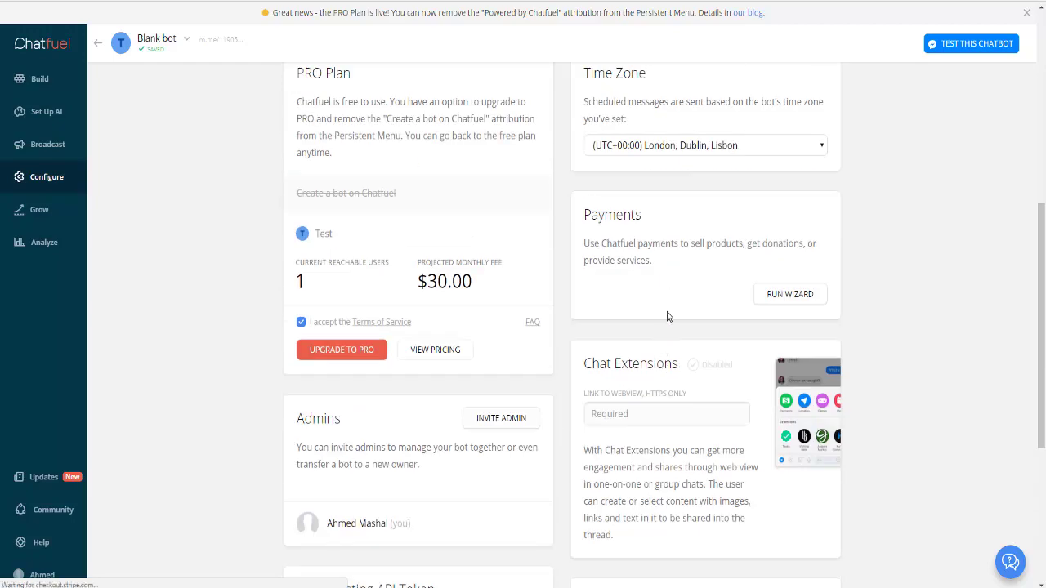
pyautogui.scroll(1, 672, 339)
pyautogui.scroll(-3, 678, 360)
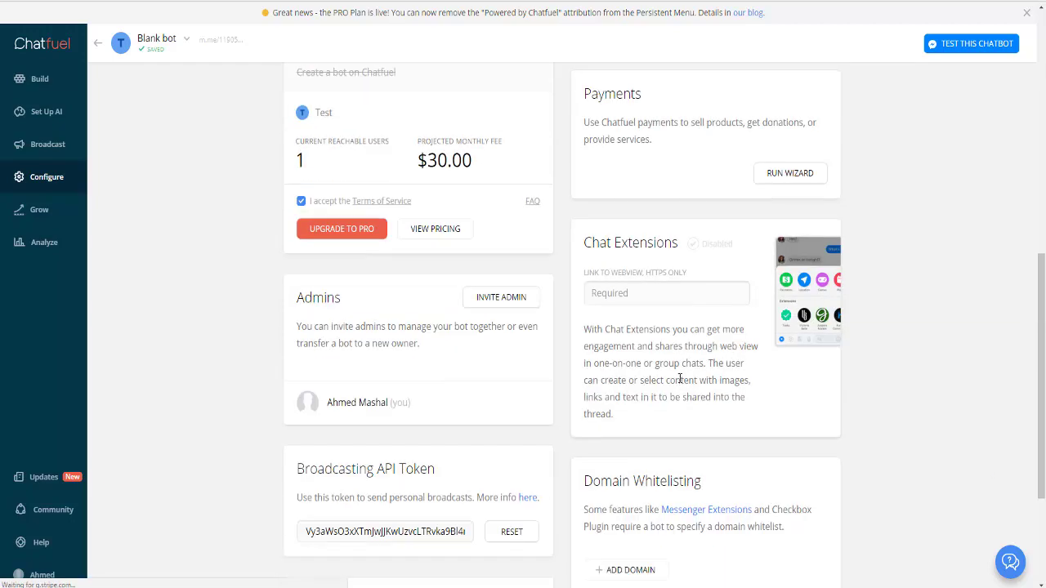
pyautogui.scroll(-3, 679, 379)
pyautogui.scroll(2, 679, 379)
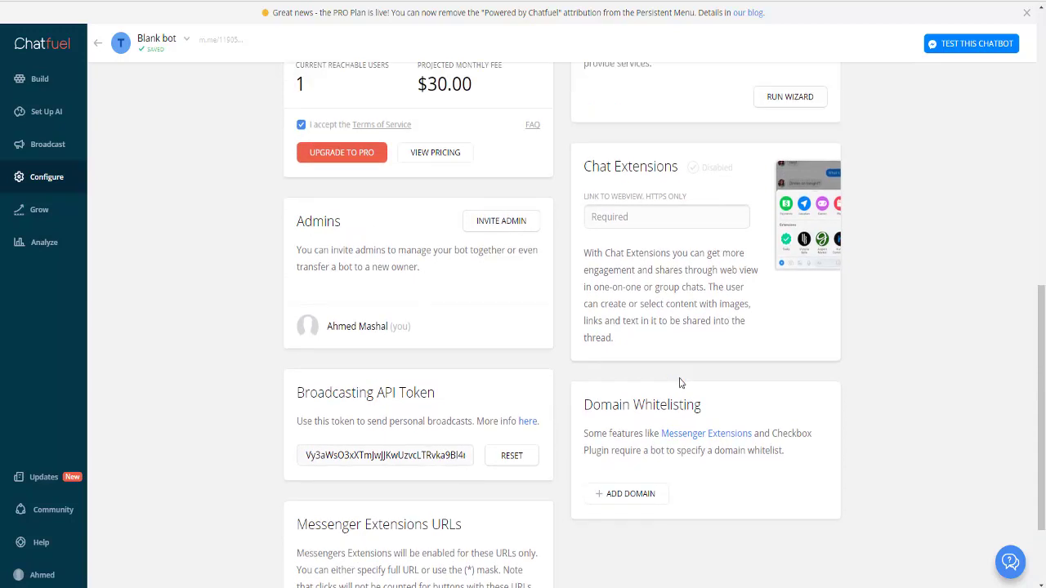
pyautogui.scroll(-2, 439, 343)
pyautogui.click(425, 336)
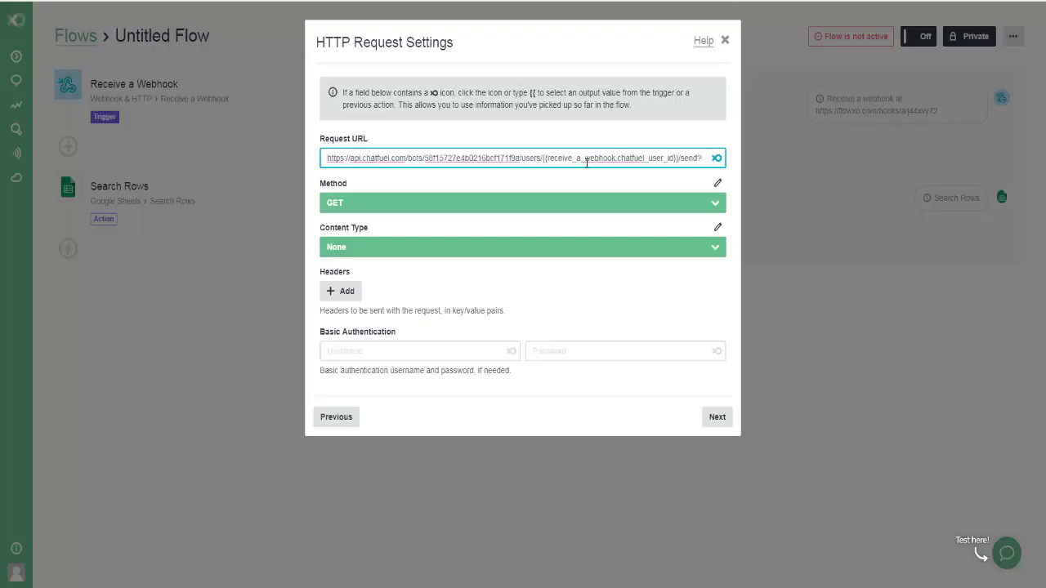
# Step: Replace the <token> placeholder in the Request URL with the copied Chatfuel Broadcasting API token
pyautogui.moveTo(586, 162); pyautogui.dragTo(834, 163)
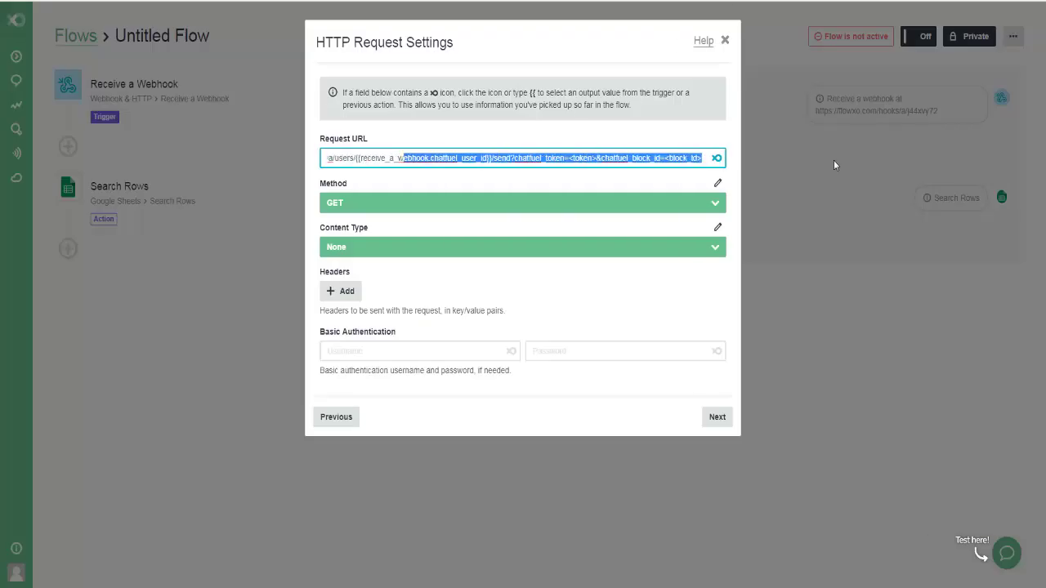
pyautogui.click(590, 163)
pyautogui.moveTo(570, 158); pyautogui.dragTo(599, 158)
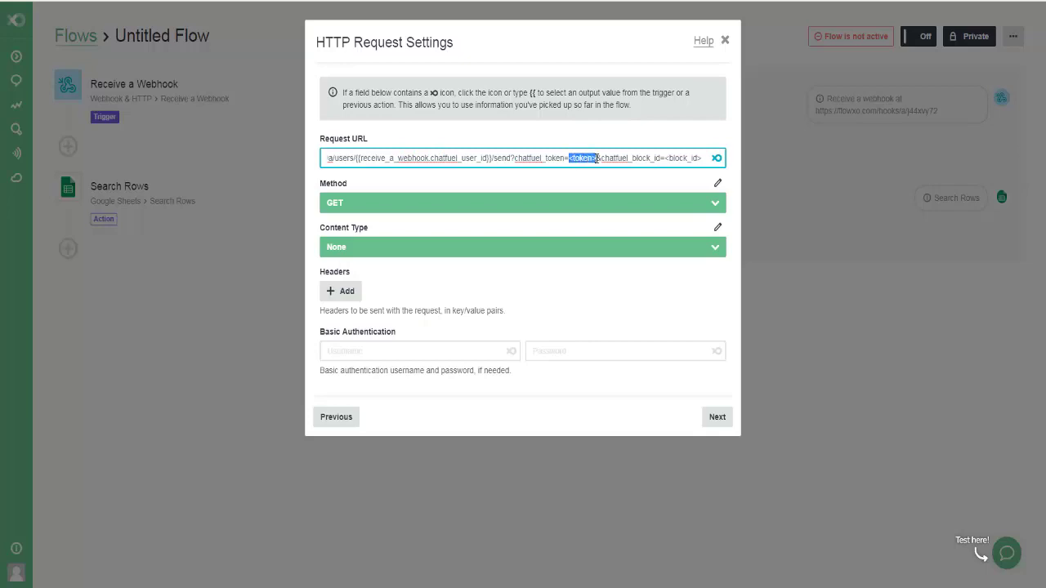
pyautogui.hotkey('ctrl', 'v')
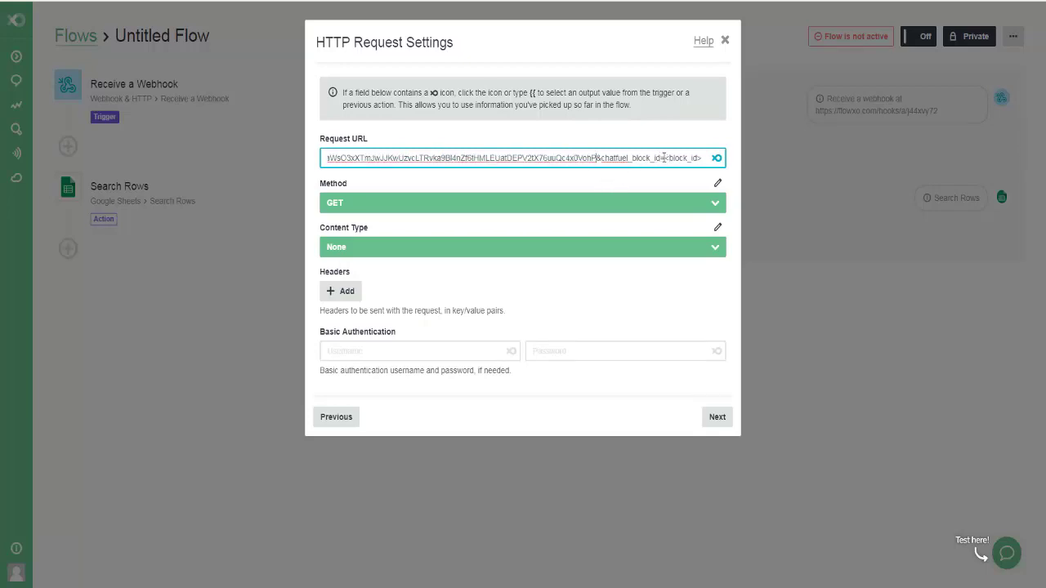
pyautogui.moveTo(833, 157); pyautogui.dragTo(728, 171)
pyautogui.click(675, 157)
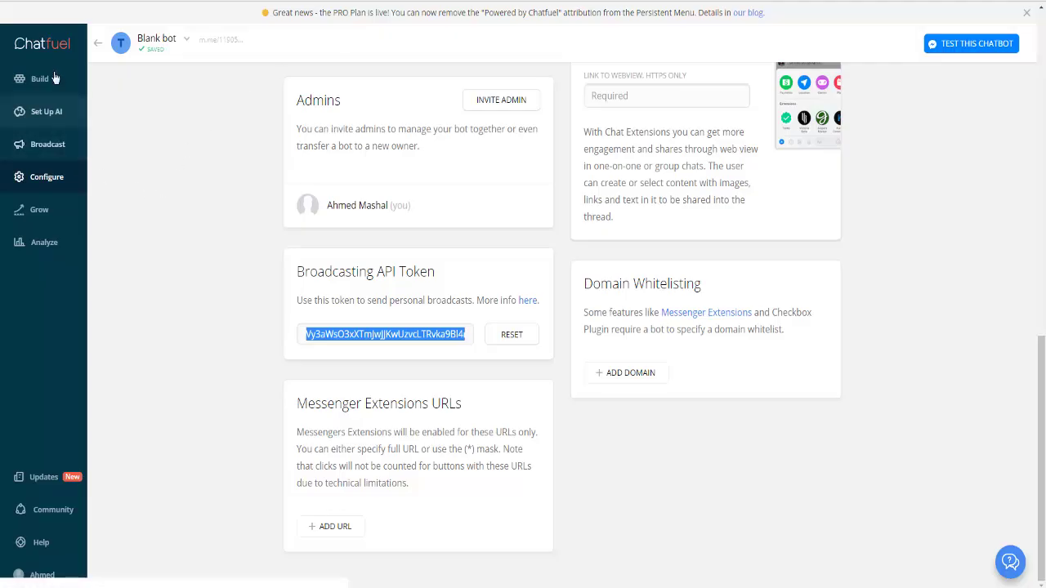
pyautogui.click(40, 78)
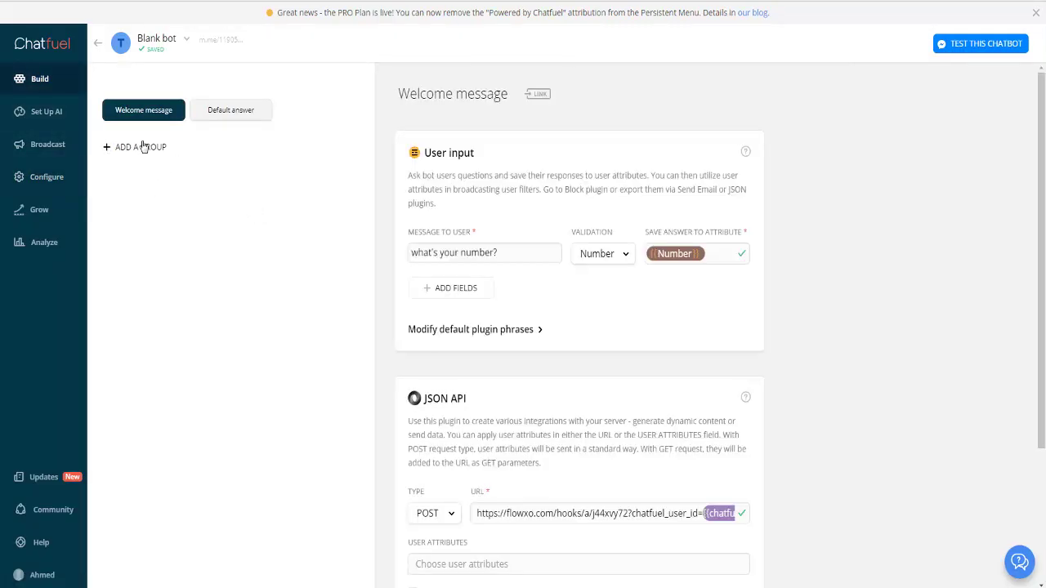
# Step: Add a new group named RESULT containing a block named Result
pyautogui.click(141, 149)
pyautogui.tripleClick(147, 151)
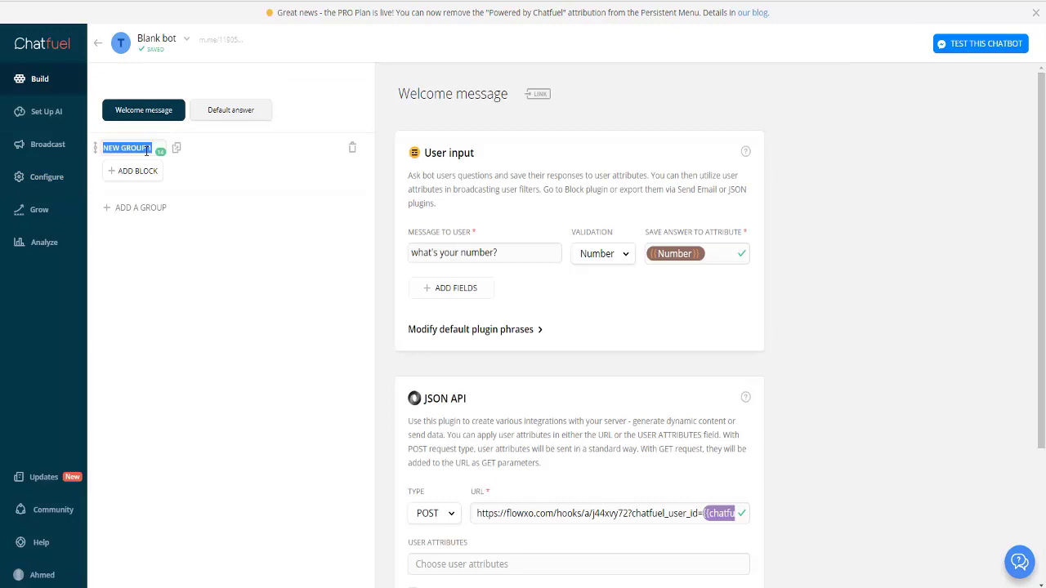
pyautogui.write('RESULT')
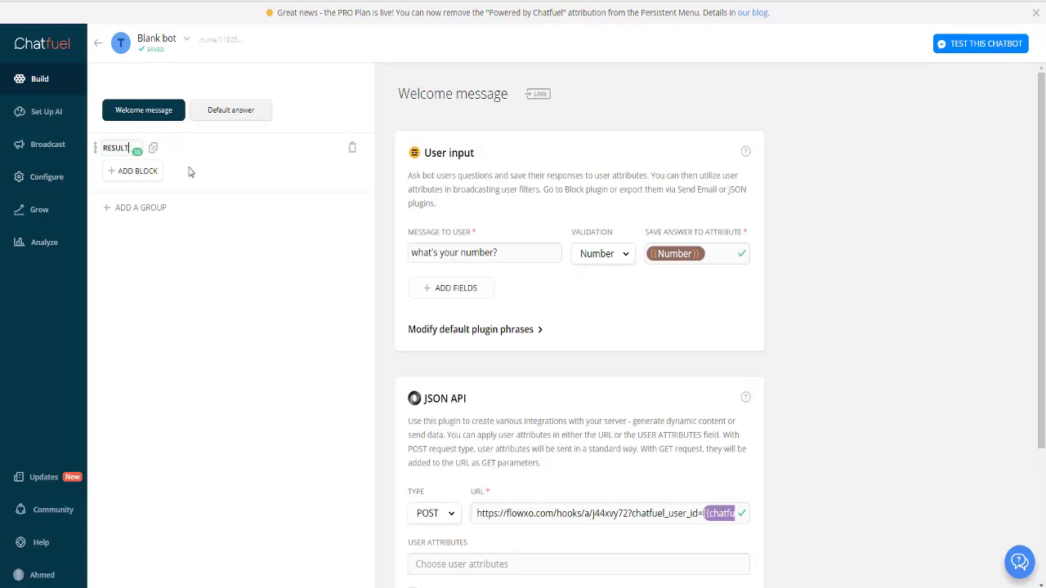
pyautogui.click(248, 248)
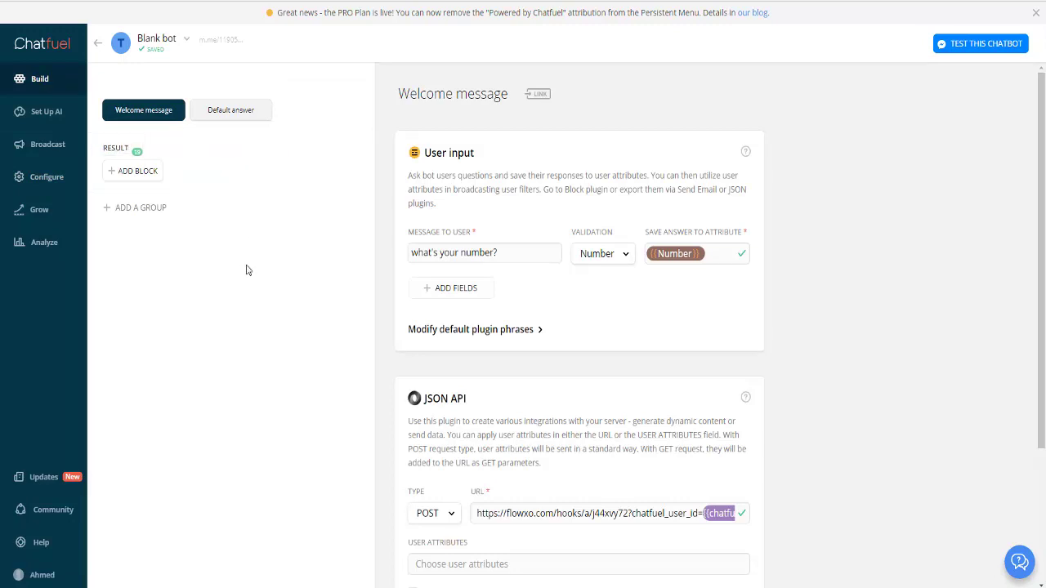
pyautogui.click(143, 181)
pyautogui.write('R')
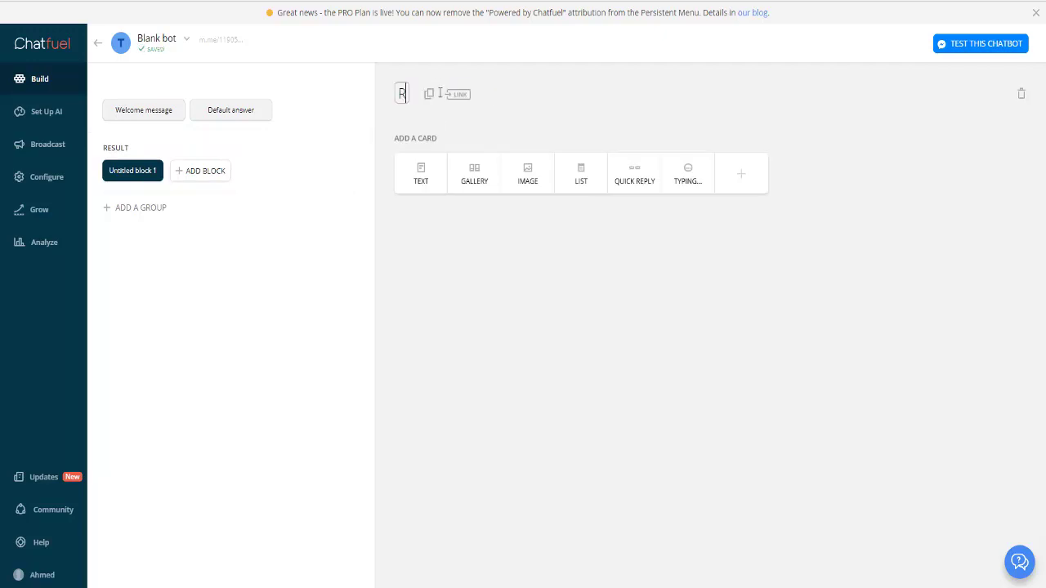
pyautogui.write('esult')
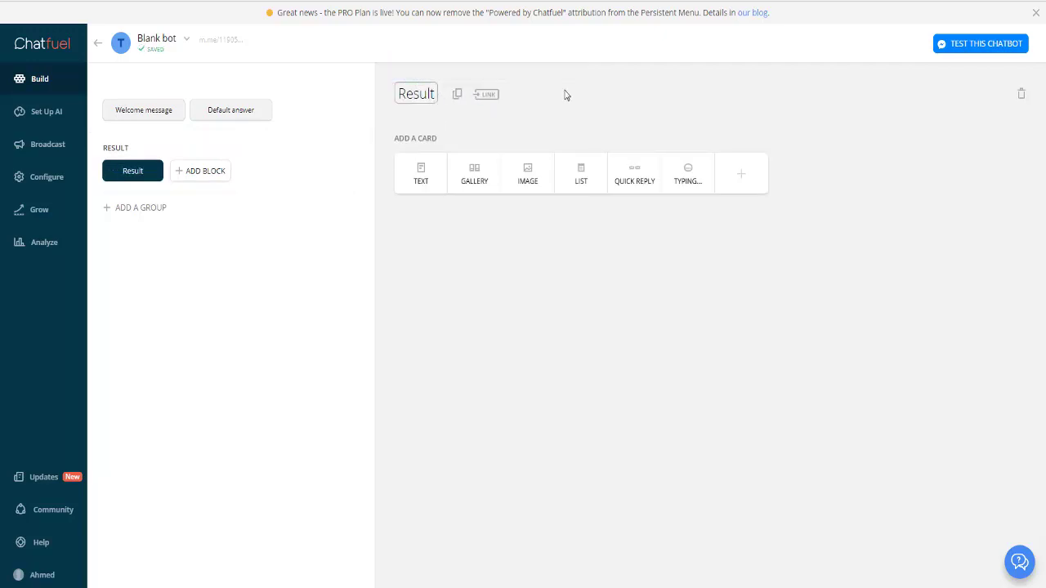
# Step: Add a Text card to the Result block, then delete it to leave the block empty
pyautogui.click(429, 175)
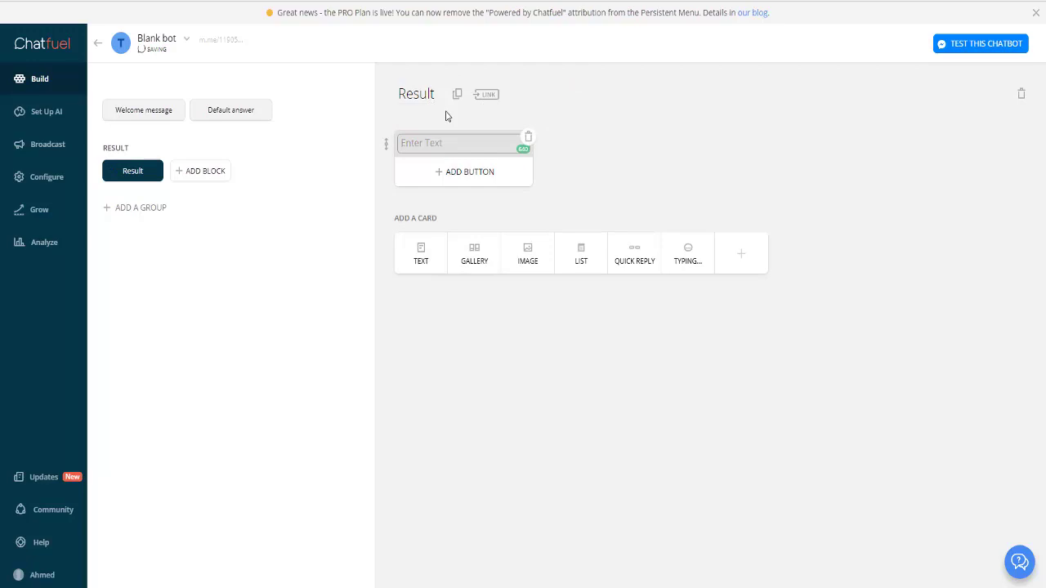
pyautogui.click(646, 107)
pyautogui.click(529, 136)
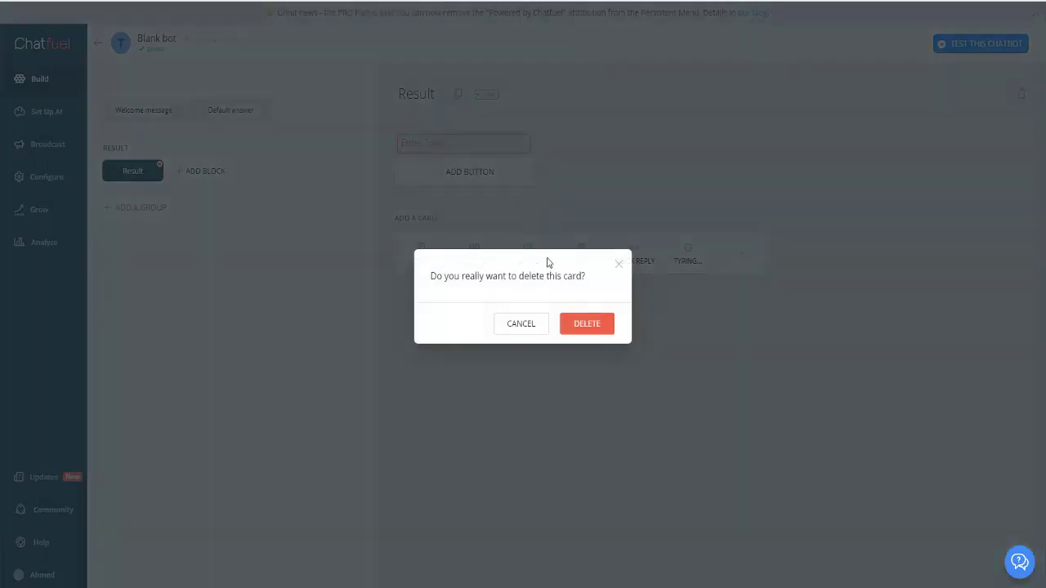
pyautogui.click(592, 333)
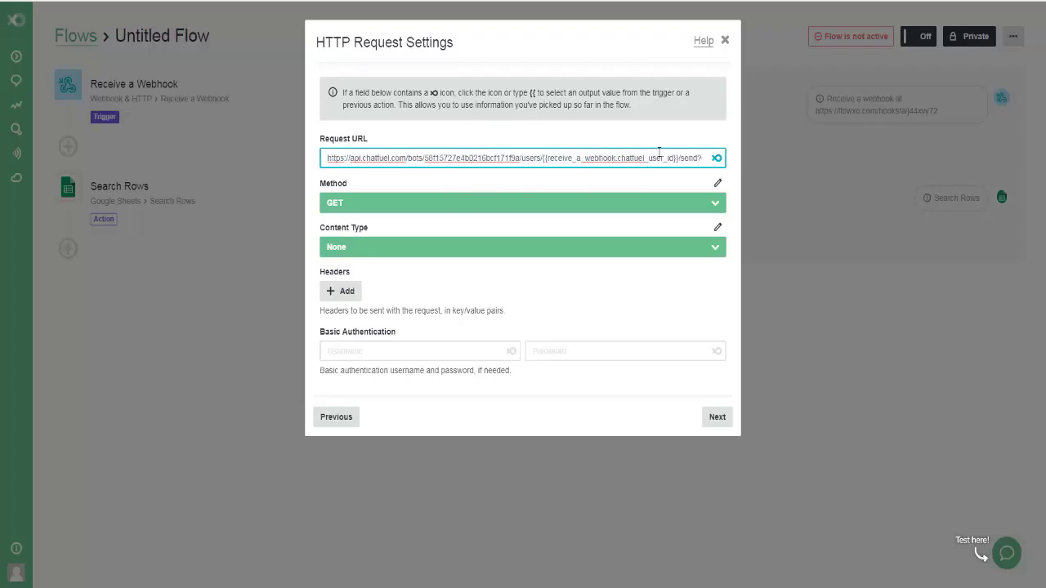
# Step: Set the HTTP request method to POST with a Raw Body content type
pyautogui.tripleClick(660, 153)
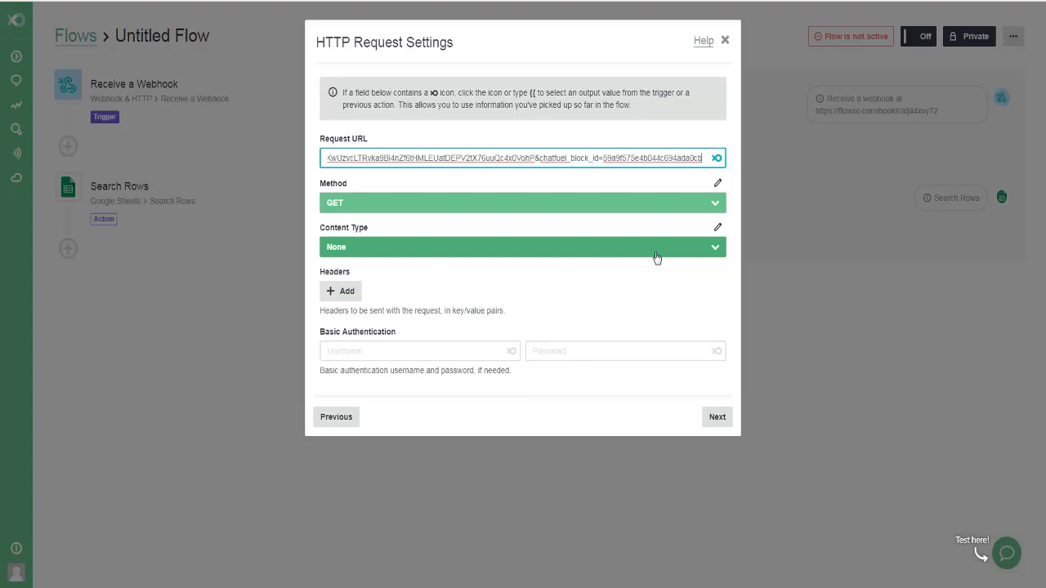
pyautogui.click(428, 210)
pyautogui.click(400, 281)
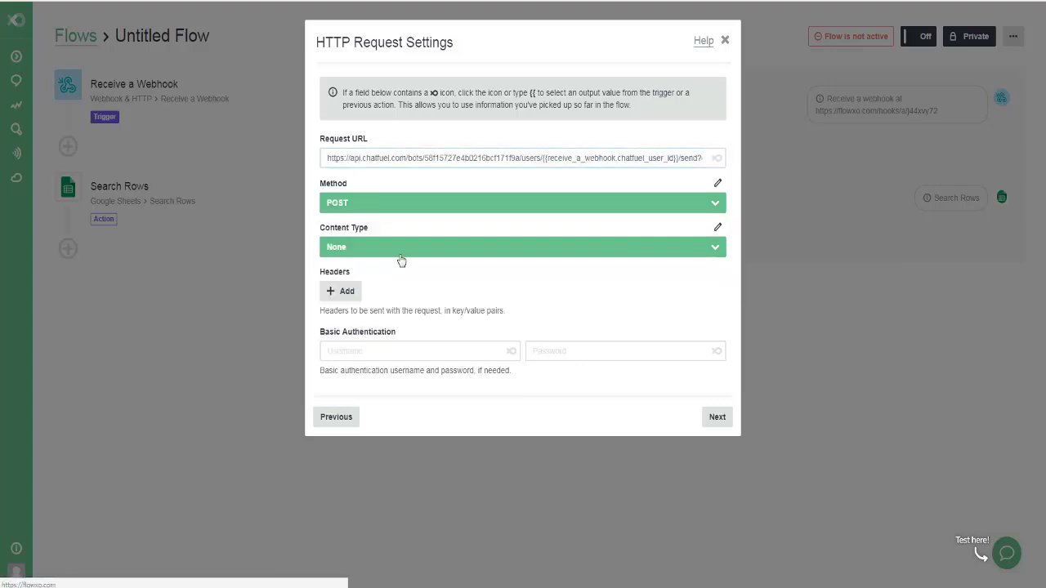
pyautogui.click(400, 260)
pyautogui.click(401, 358)
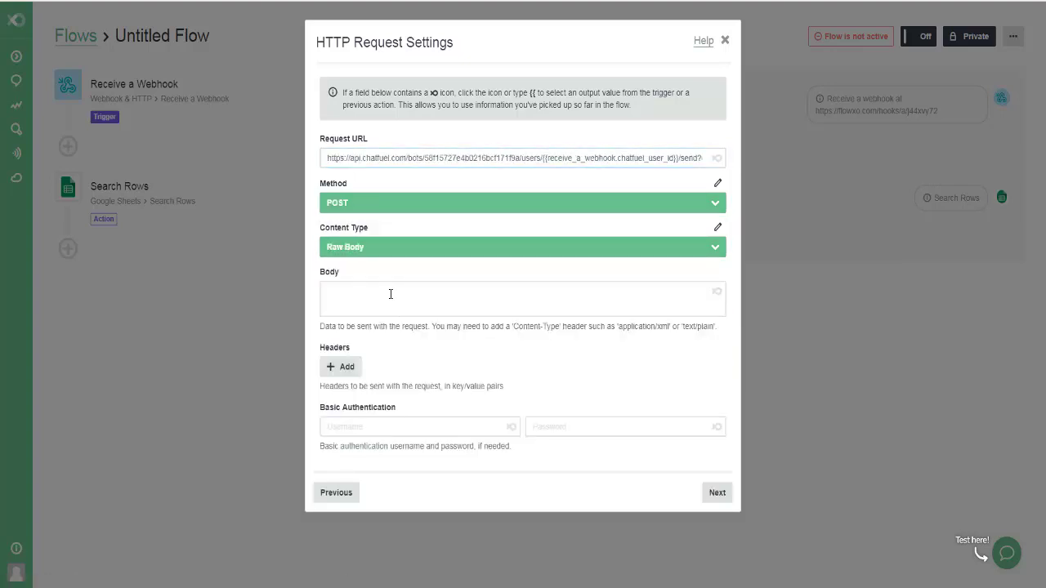
# Step: Start the raw request body with empty braces {}
pyautogui.click(391, 294)
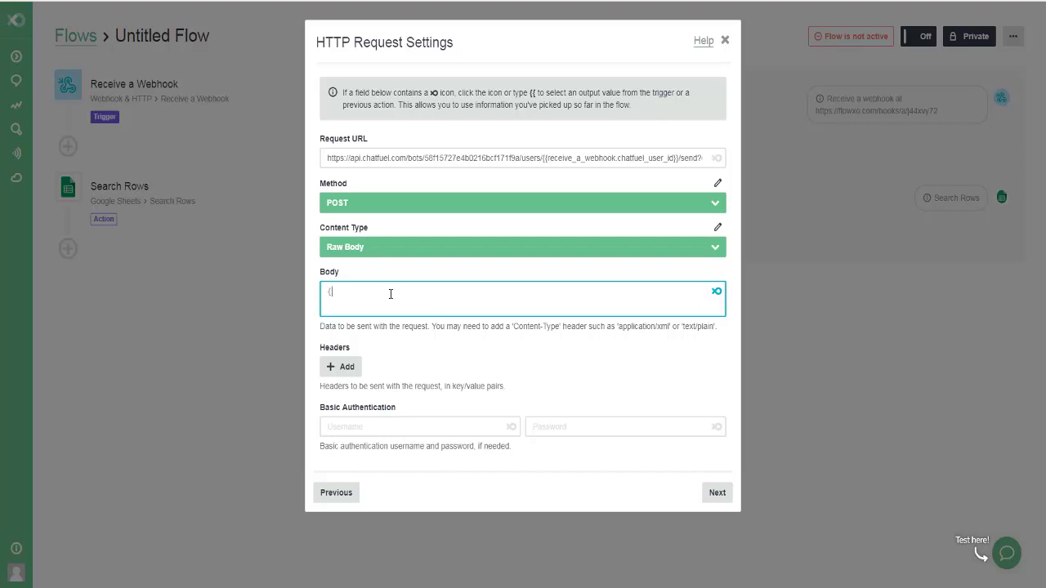
pyautogui.write('{')
pyautogui.hotkey('ctrl', 'a')
pyautogui.write('{')
pyautogui.write('{}')
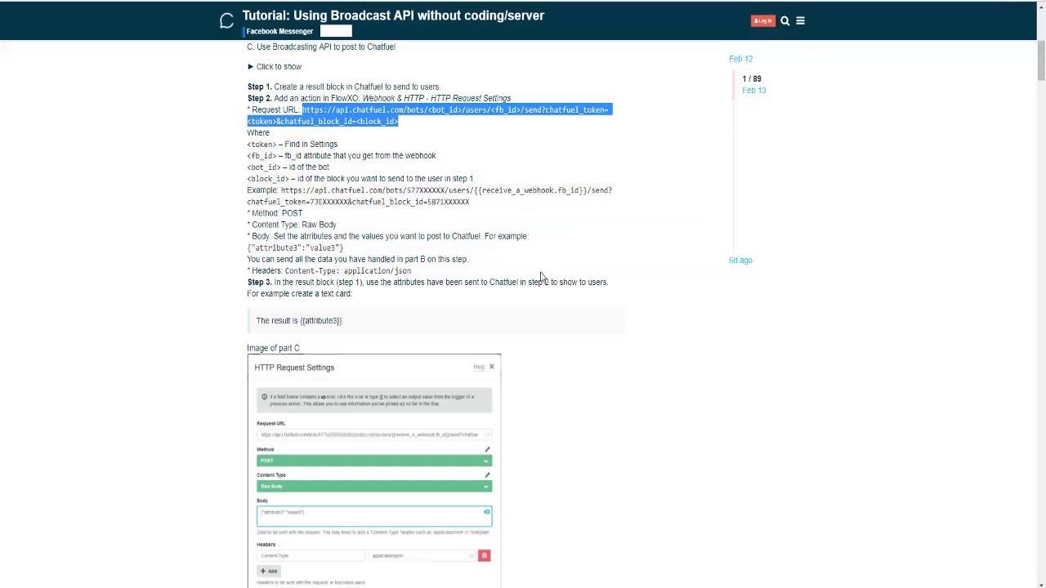
# Step: Scroll down the forum tutorial and select its result-body JSON line
pyautogui.scroll(-5, 509, 191)
pyautogui.scroll(-4, 438, 240)
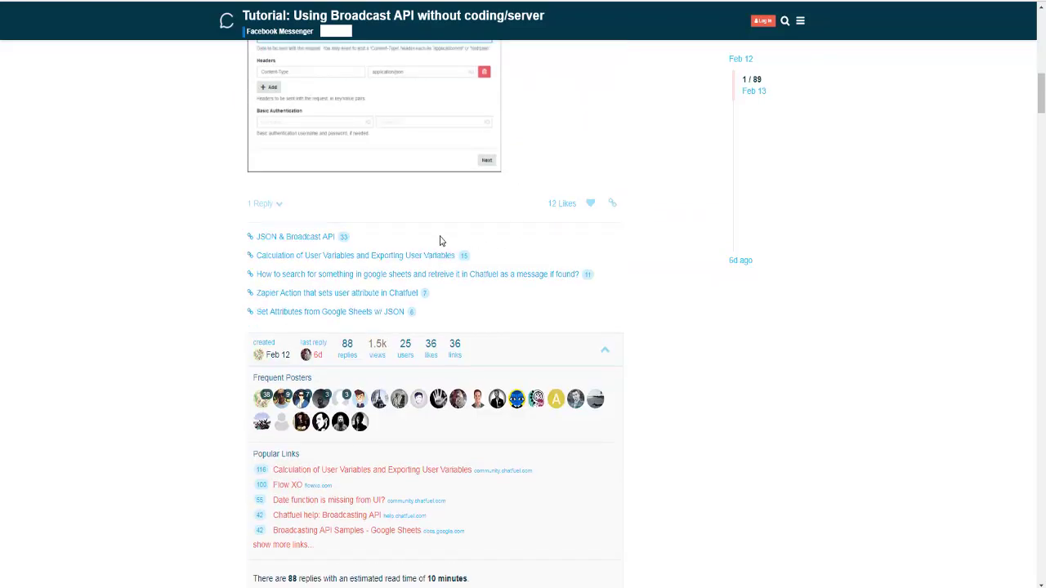
pyautogui.scroll(-5, 434, 238)
pyautogui.scroll(-4, 434, 234)
pyautogui.scroll(-3, 435, 235)
pyautogui.scroll(-4, 434, 236)
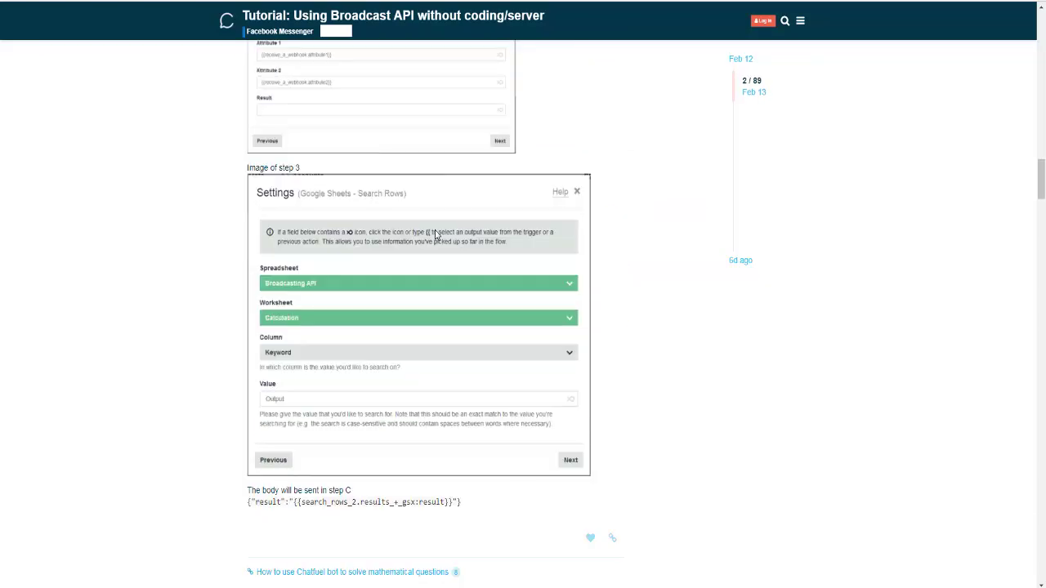
pyautogui.scroll(-1, 434, 234)
pyautogui.scroll(-1, 434, 234)
pyautogui.moveTo(247, 324); pyautogui.dragTo(461, 326)
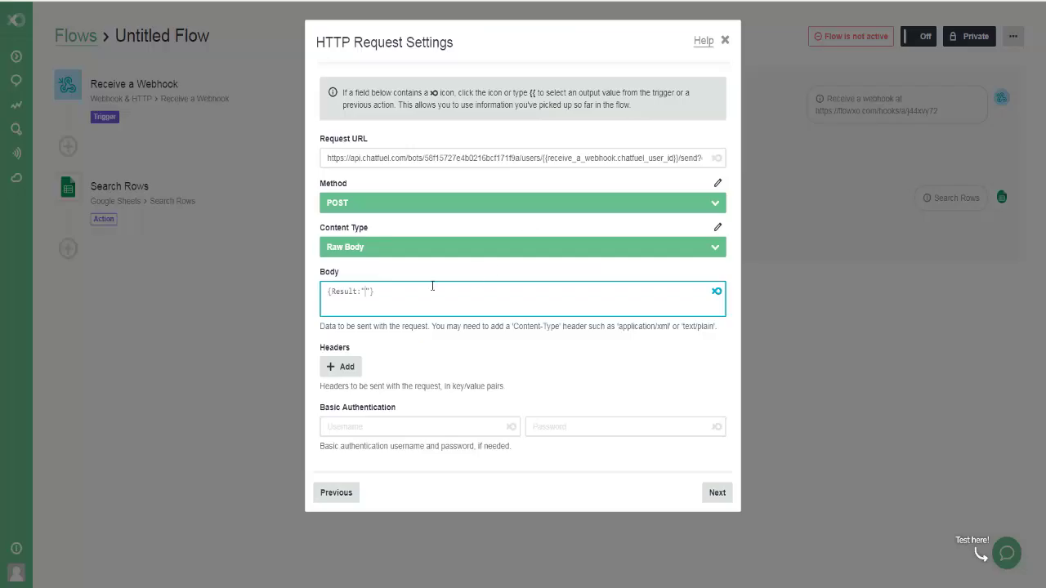
# Step: Paste the tutorial JSON into the body, rename its key to Result, and clear the old value
pyautogui.hotkey('ctrl', 'a')
pyautogui.write('{"result":"{{search_rows_2.results_+_gsx:result}}"}')
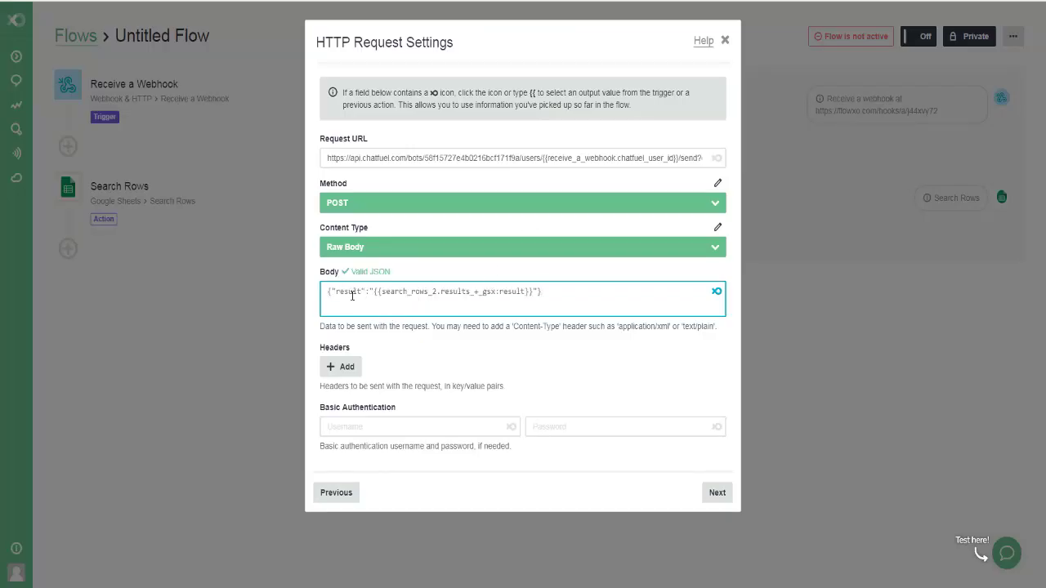
pyautogui.doubleClick(347, 291)
pyautogui.write('Re')
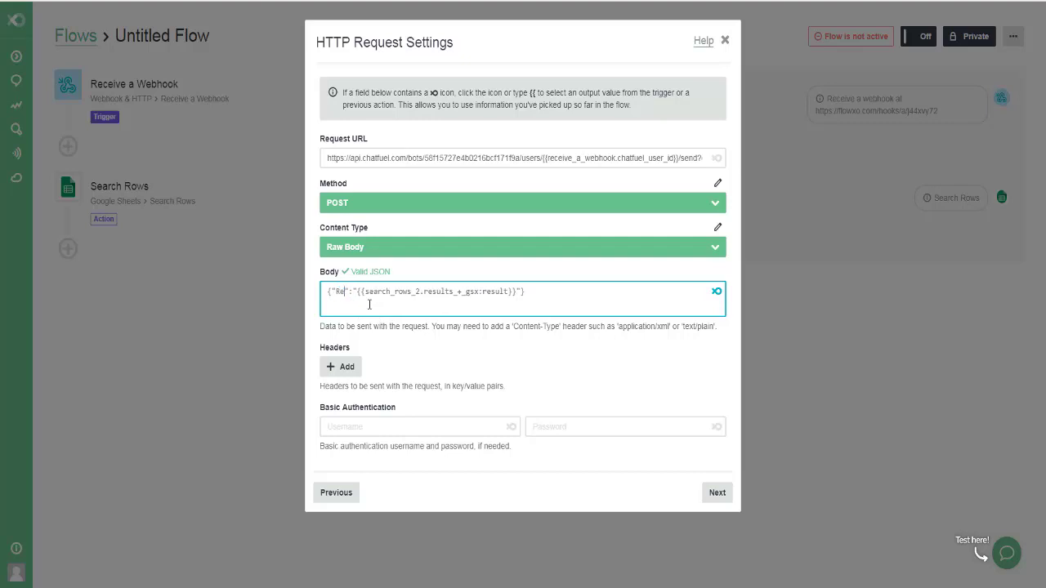
pyautogui.write('sult')
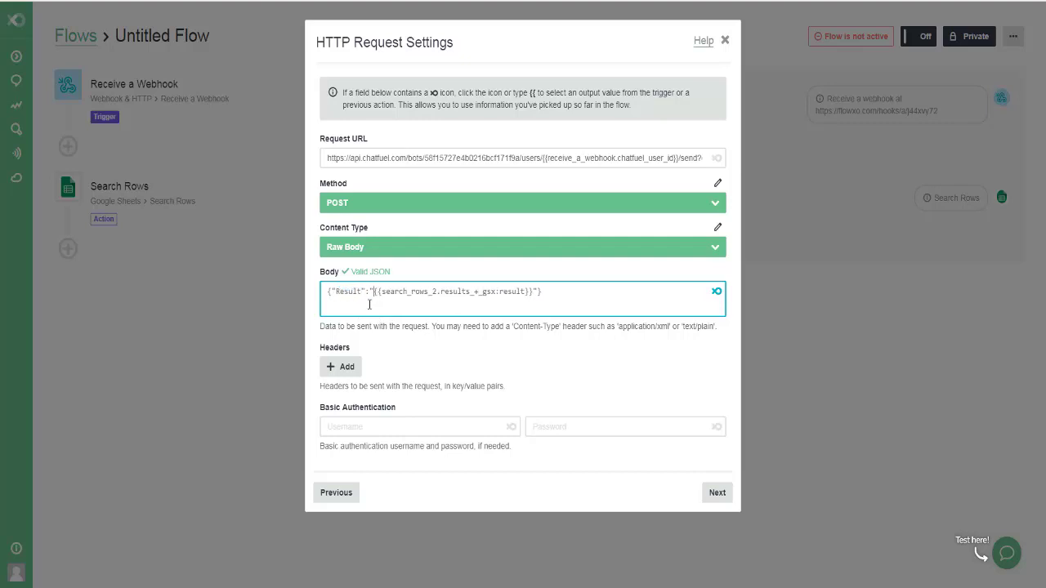
pyautogui.hotkey('shift', 'End')
pyautogui.hotkey('shift', 'Left')
pyautogui.press('BackSpace')
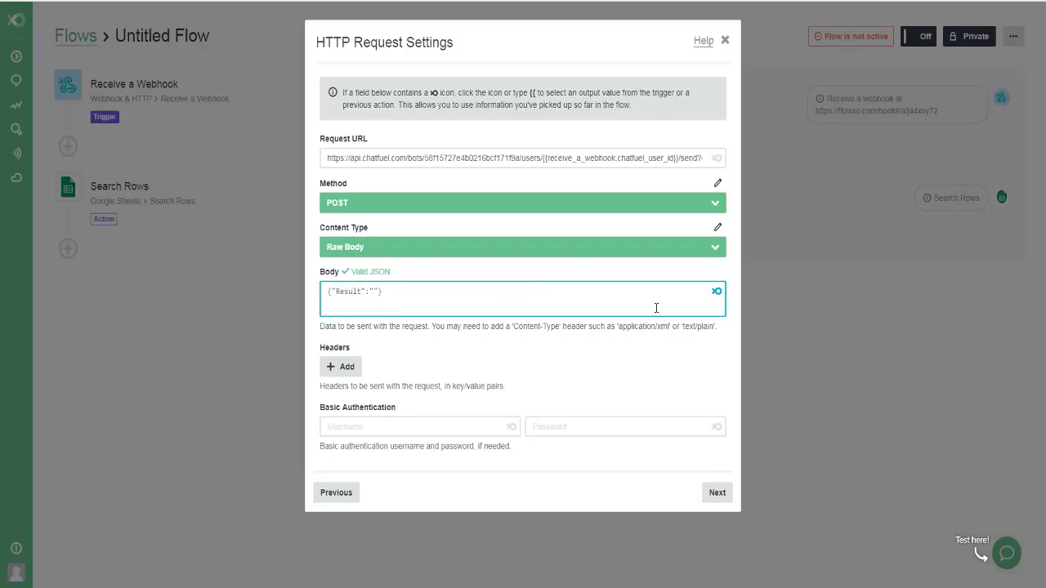
# Step: Insert the Search Rows Result value into the body's Result field
pyautogui.click(717, 291)
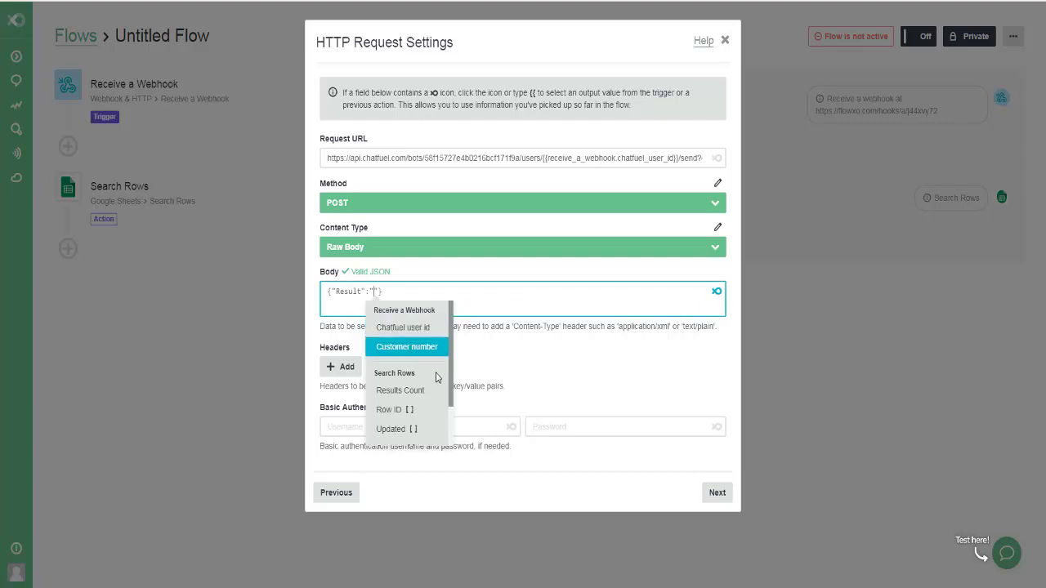
pyautogui.scroll(-1, 436, 377)
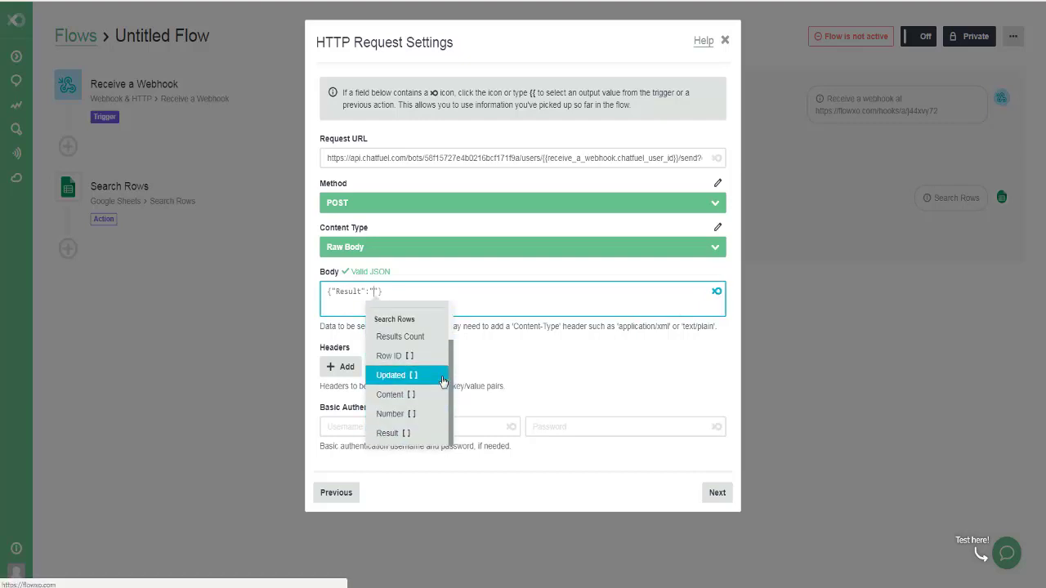
pyautogui.scroll(1, 441, 381)
pyautogui.scroll(-1, 438, 413)
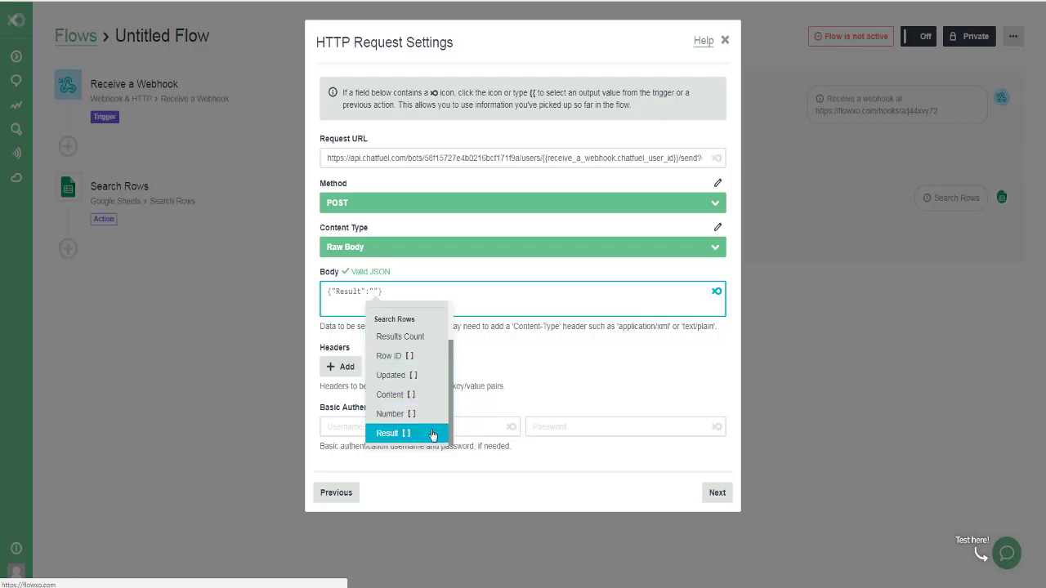
pyautogui.click(432, 435)
pyautogui.press('Return')
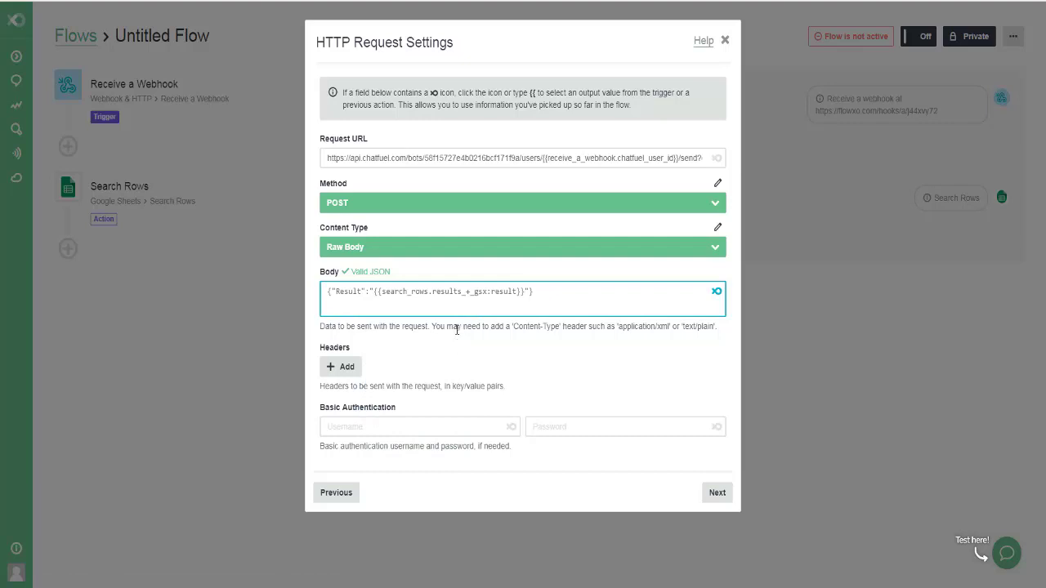
pyautogui.click(605, 362)
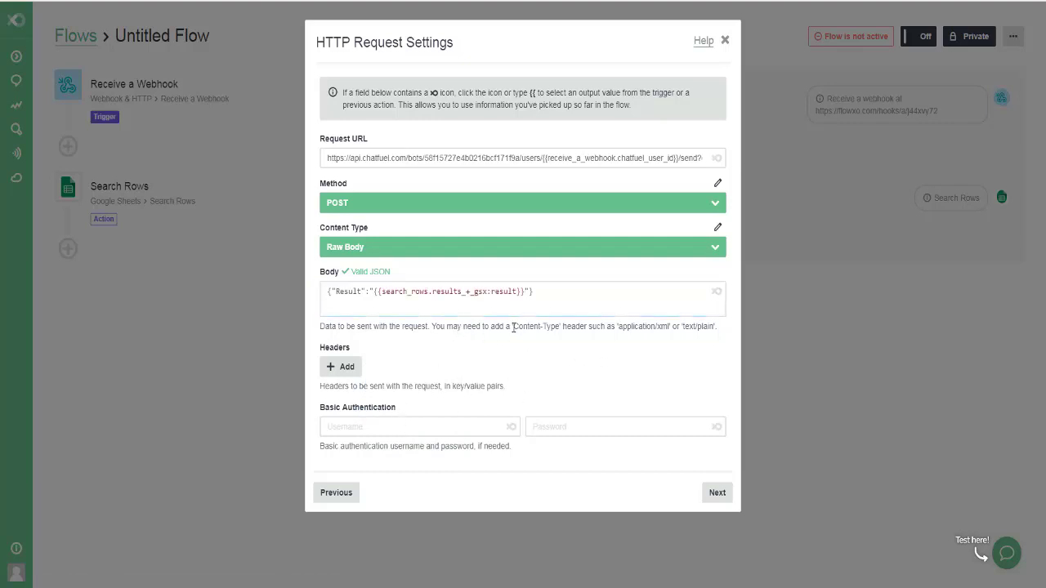
# Step: Add a Content-Type: application/json request header and save the HTTP request settings
pyautogui.moveTo(513, 328); pyautogui.dragTo(559, 327)
pyautogui.hotkey('ctrl', 'c')
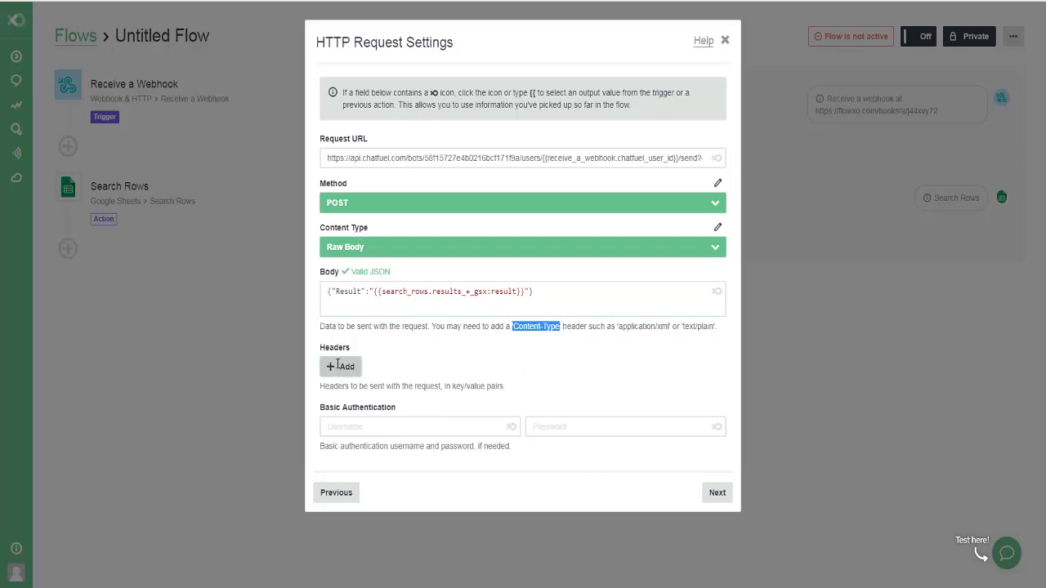
pyautogui.click(344, 367)
pyautogui.click(376, 367)
pyautogui.hotkey('ctrl', 'v')
pyautogui.click(547, 366)
pyautogui.click(395, 367)
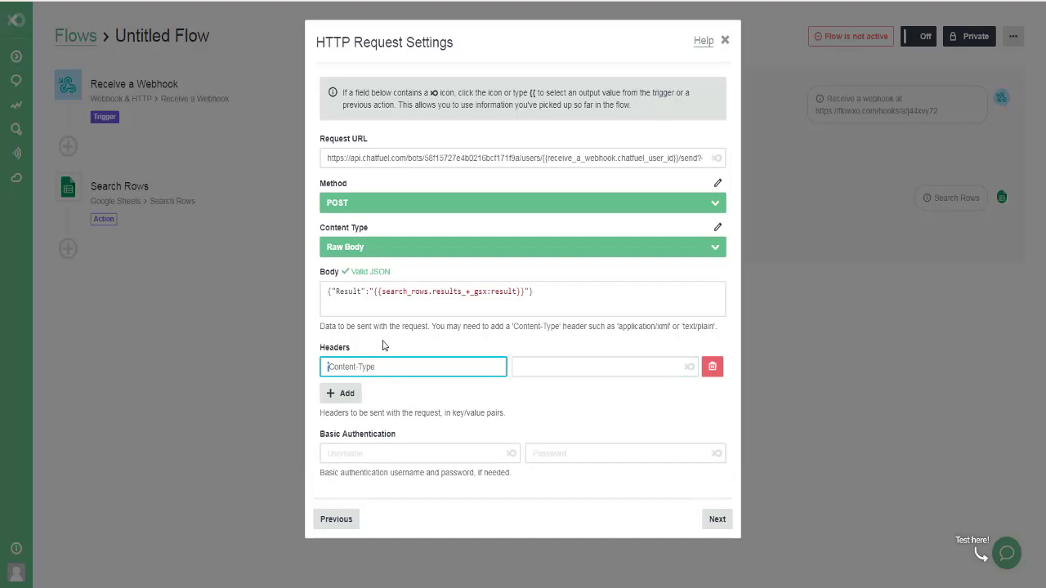
pyautogui.press('BackSpace')
pyautogui.click(551, 367)
pyautogui.write('application')
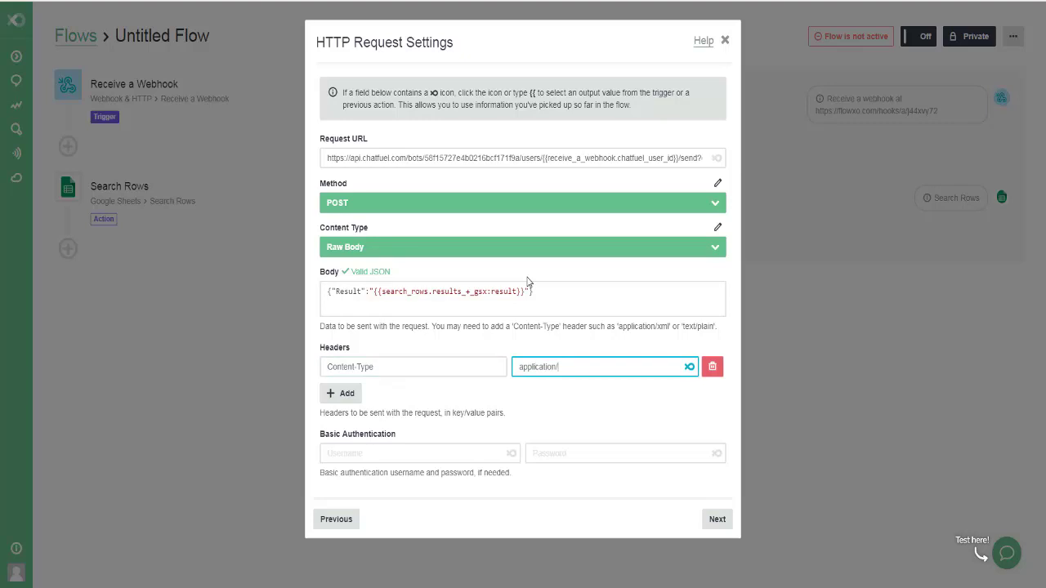
pyautogui.write('/')
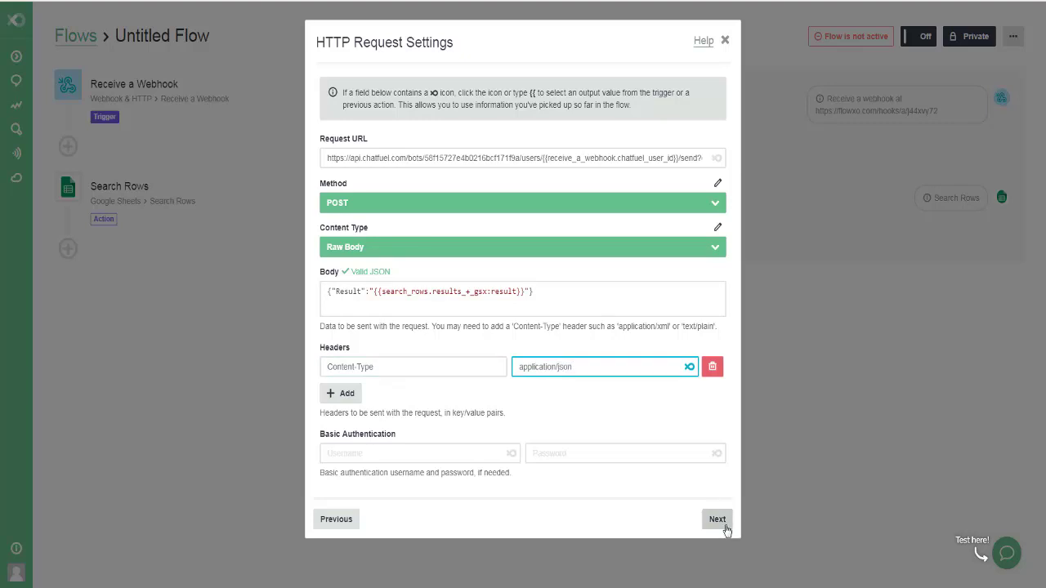
pyautogui.click(717, 520)
# Step: Save the HTTP request step to the flow and try switching the flow on
pyautogui.click(716, 217)
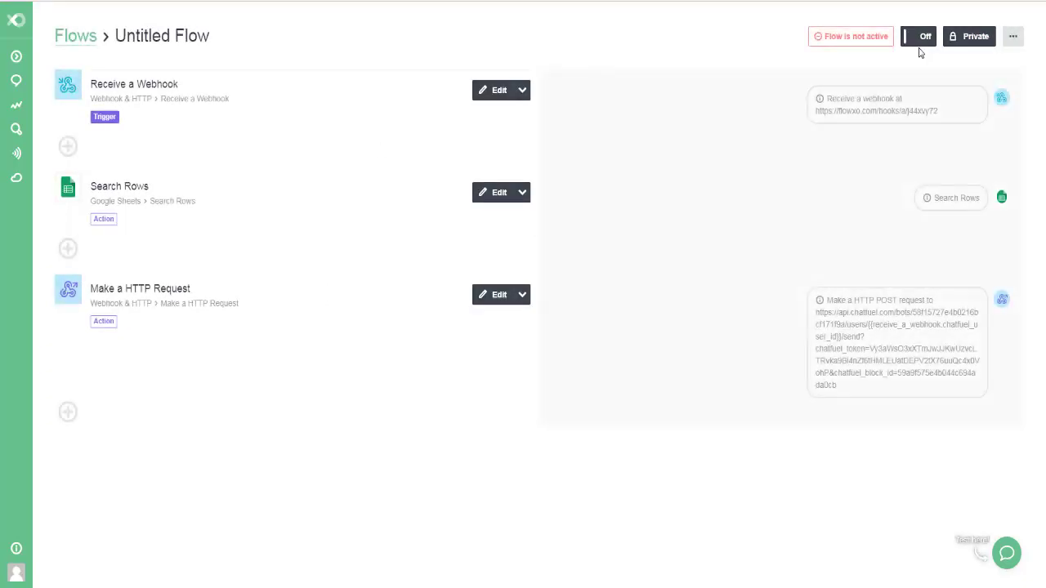
pyautogui.click(922, 37)
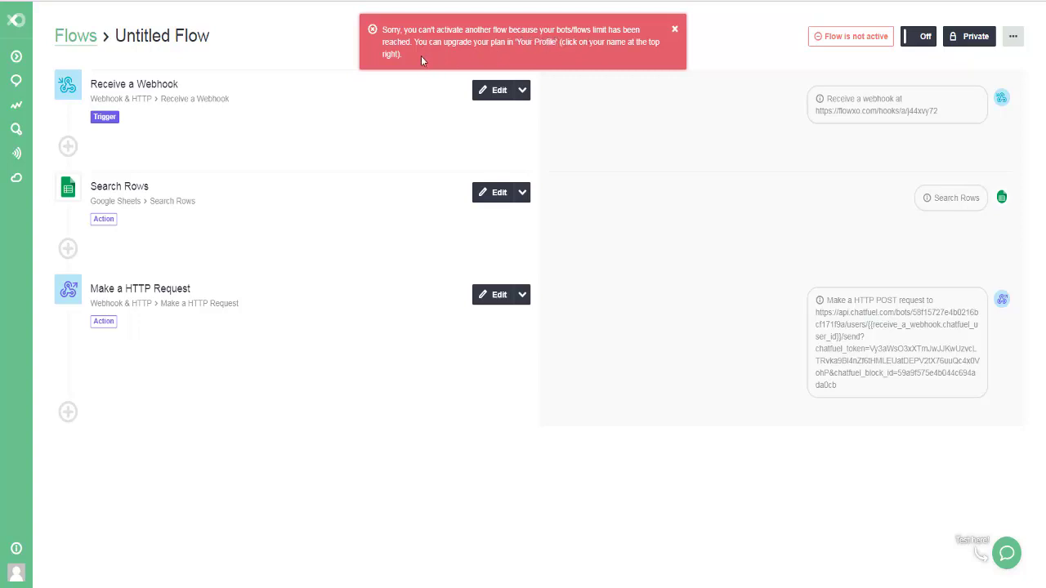
pyautogui.click(920, 39)
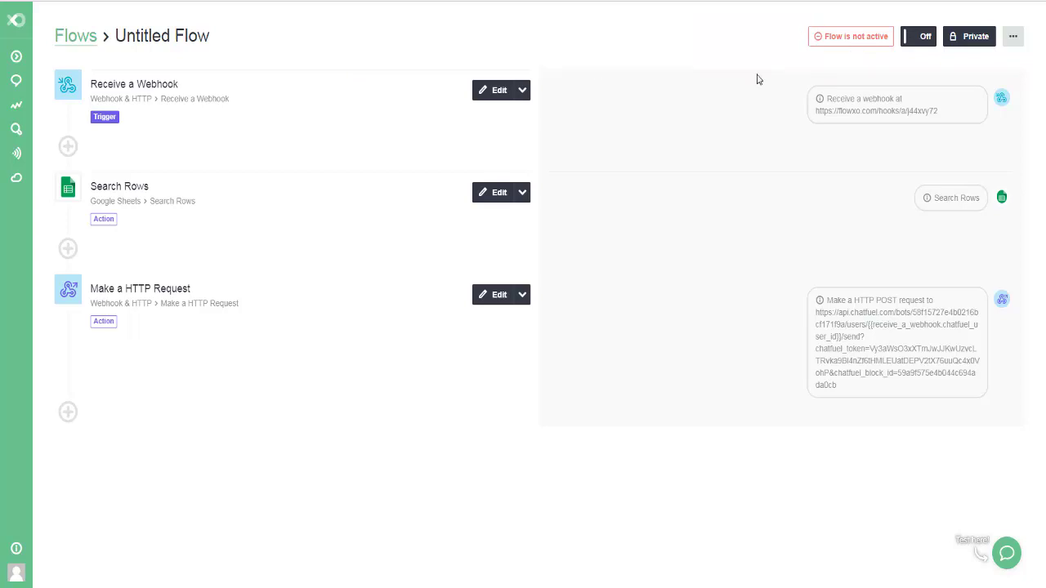
# Step: Delete the Find Location flow and switch the Untitled Flow on
pyautogui.click(77, 37)
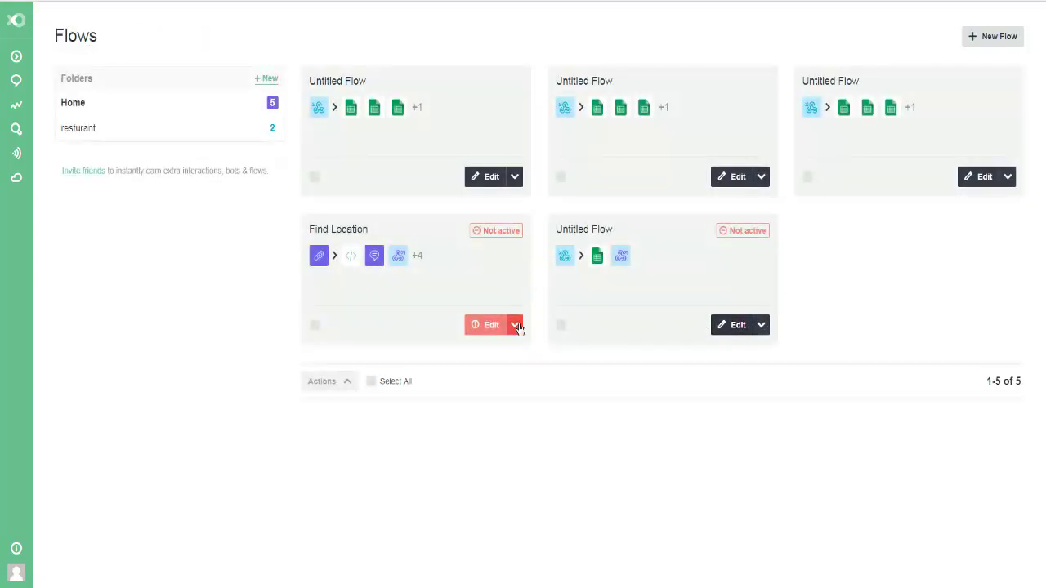
pyautogui.click(515, 325)
pyautogui.click(507, 414)
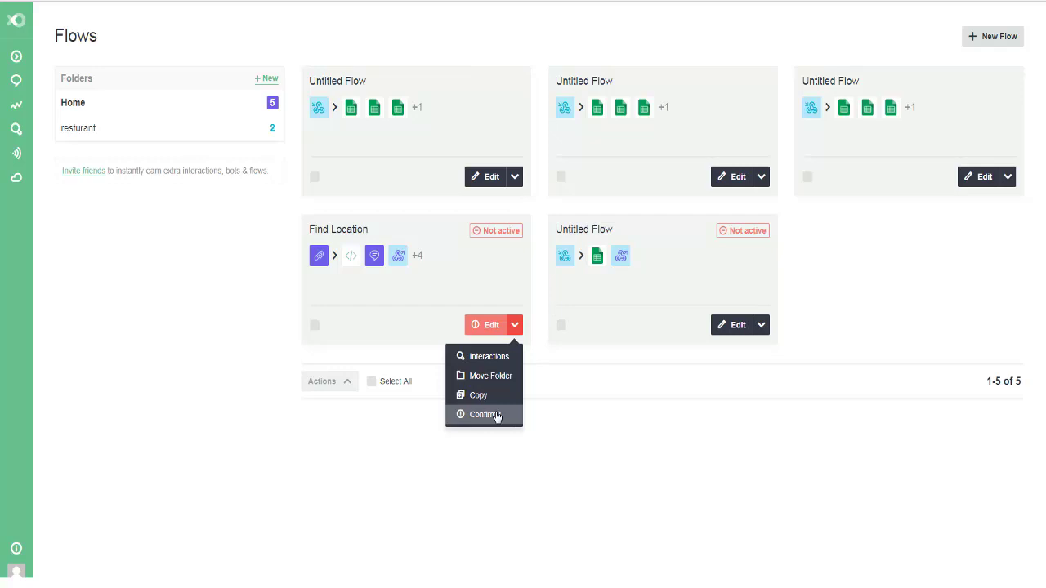
pyautogui.click(496, 416)
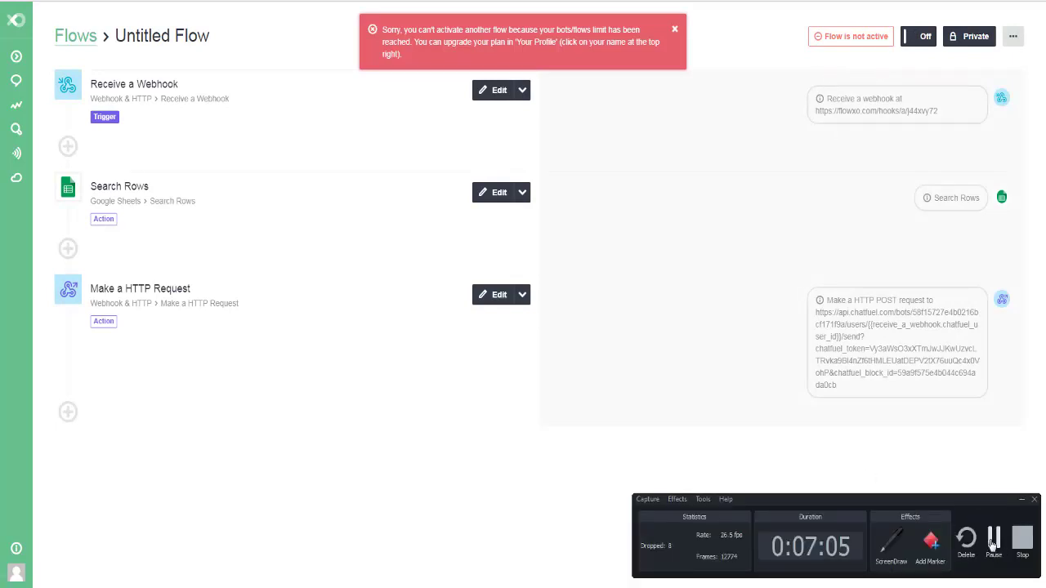
pyautogui.click(993, 543)
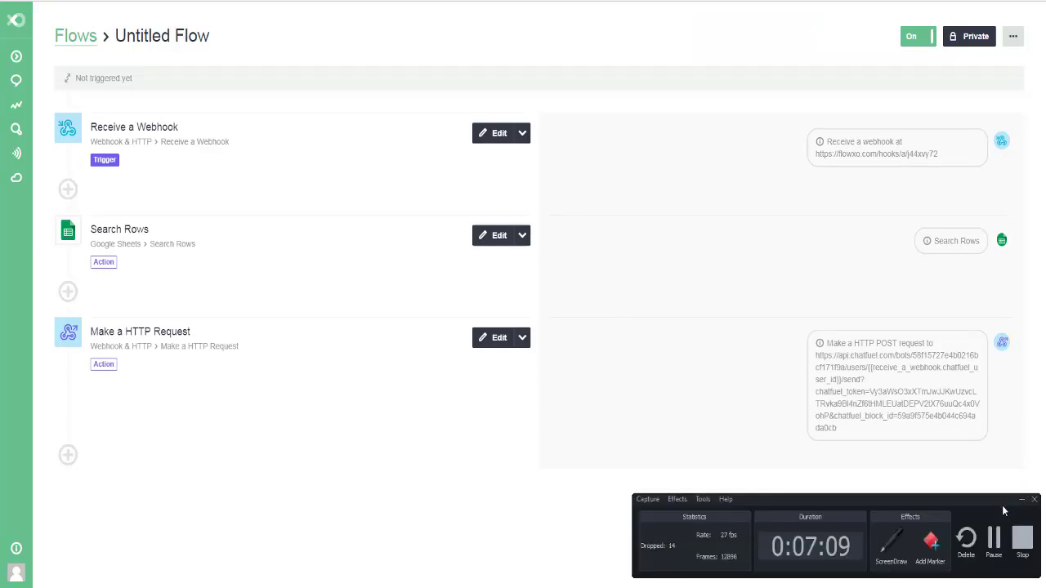
pyautogui.click(1022, 500)
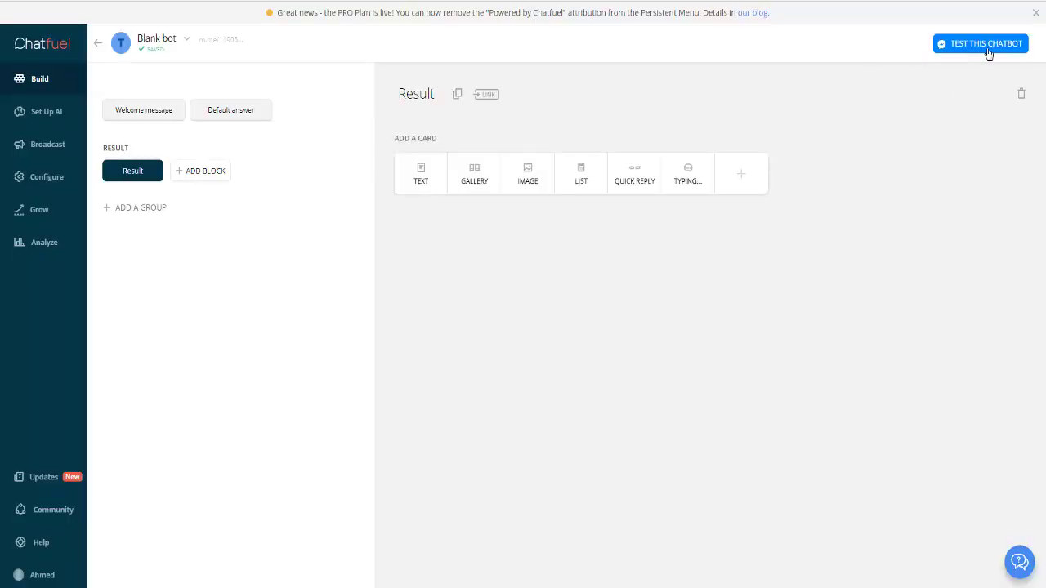
# Step: Start a Messenger test of the chatbot and send it the number 1122
pyautogui.click(987, 49)
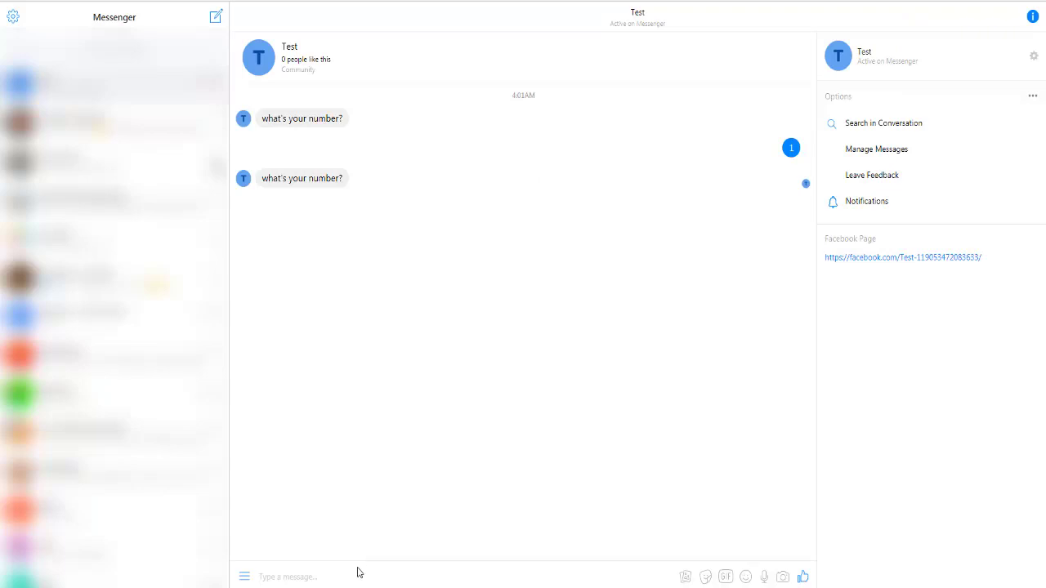
pyautogui.write('1122')
pyautogui.press('Return')
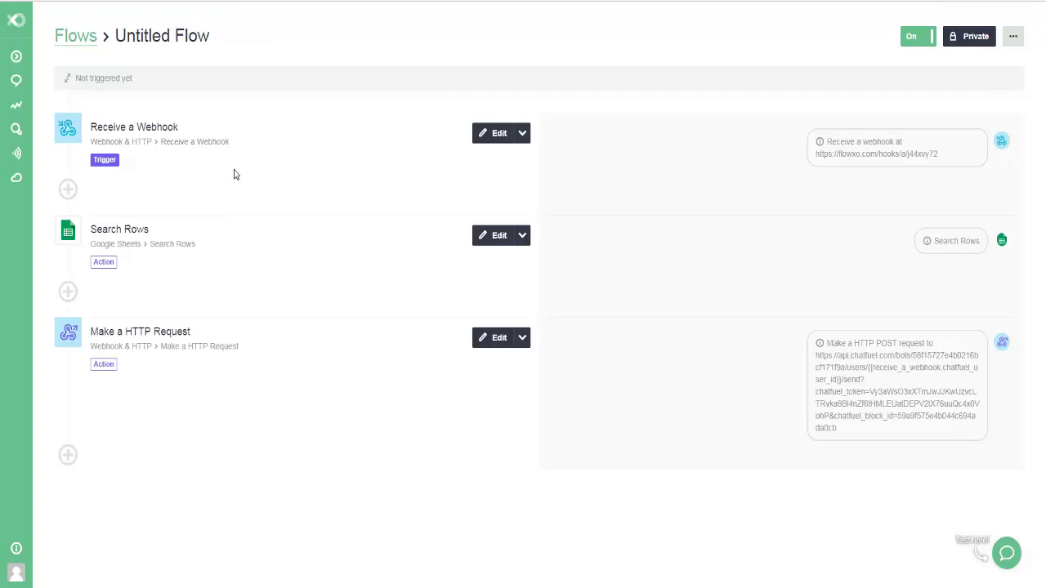
# Step: Open the 1122 run's interaction details and view the HTTP request body {"Result":"Passed"}
pyautogui.press('F5')
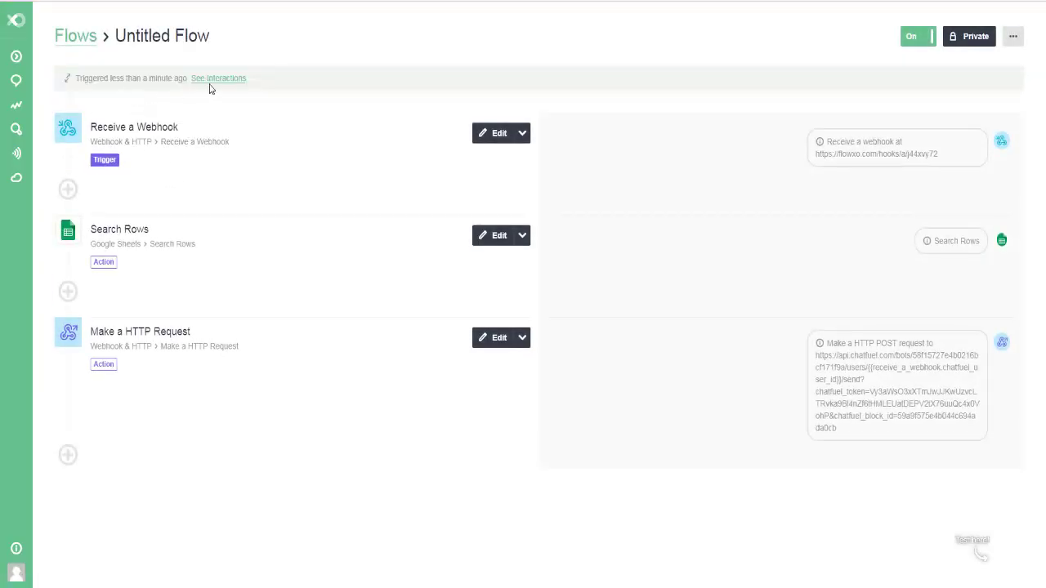
pyautogui.click(214, 79)
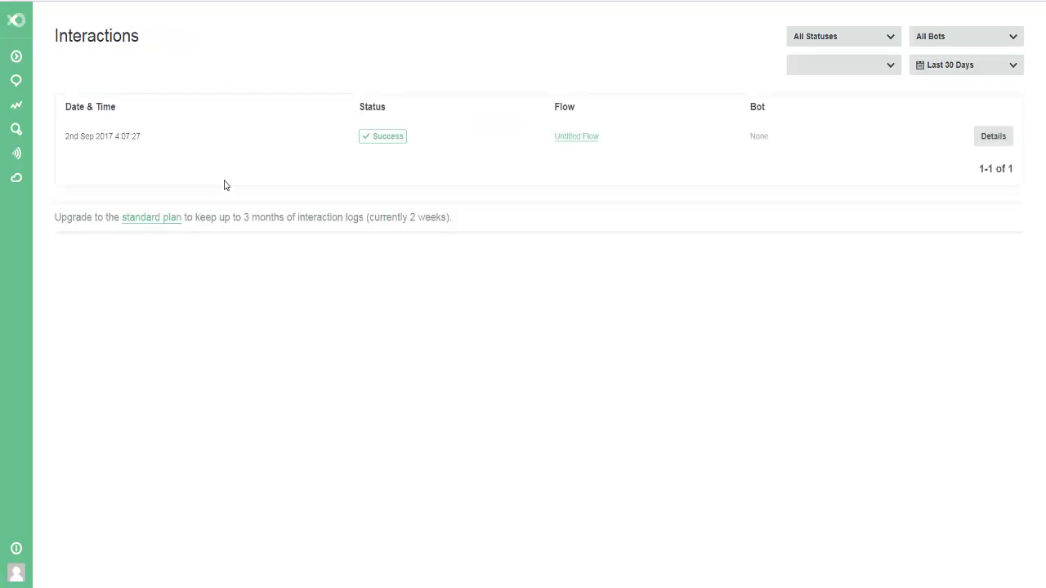
pyautogui.click(994, 139)
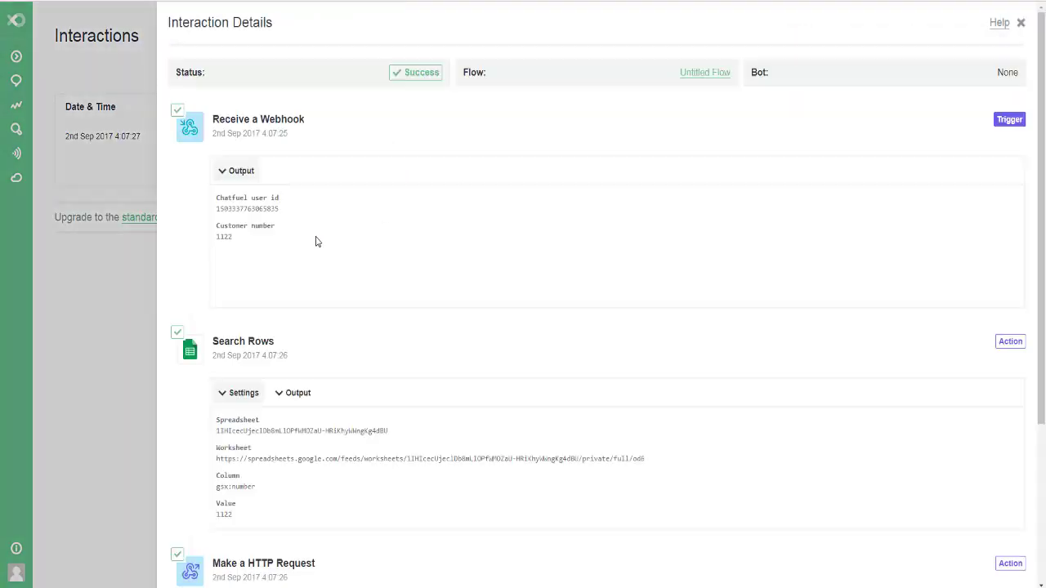
pyautogui.scroll(-3, 317, 252)
pyautogui.click(295, 390)
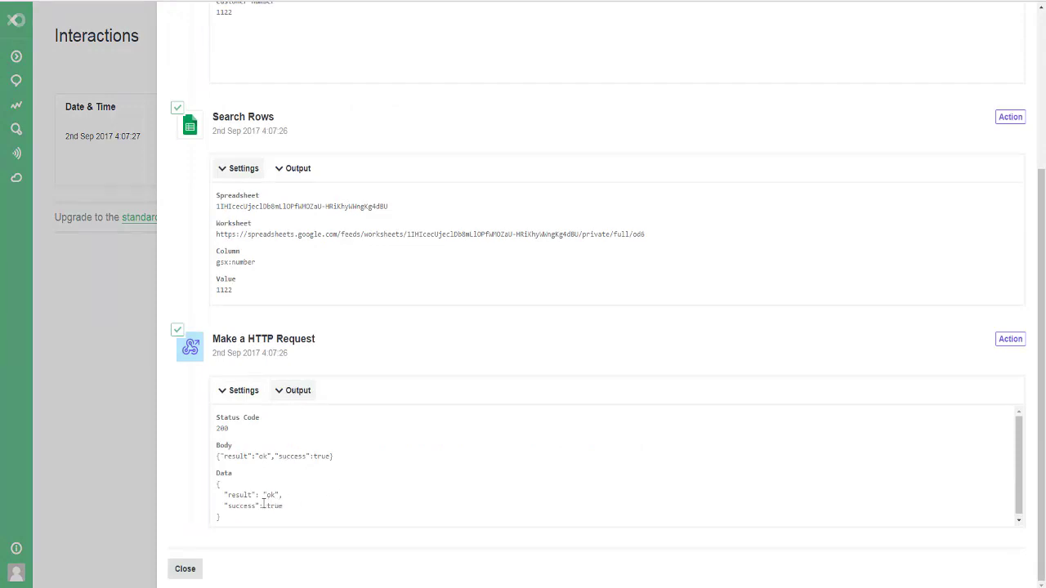
pyautogui.scroll(-1, 352, 472)
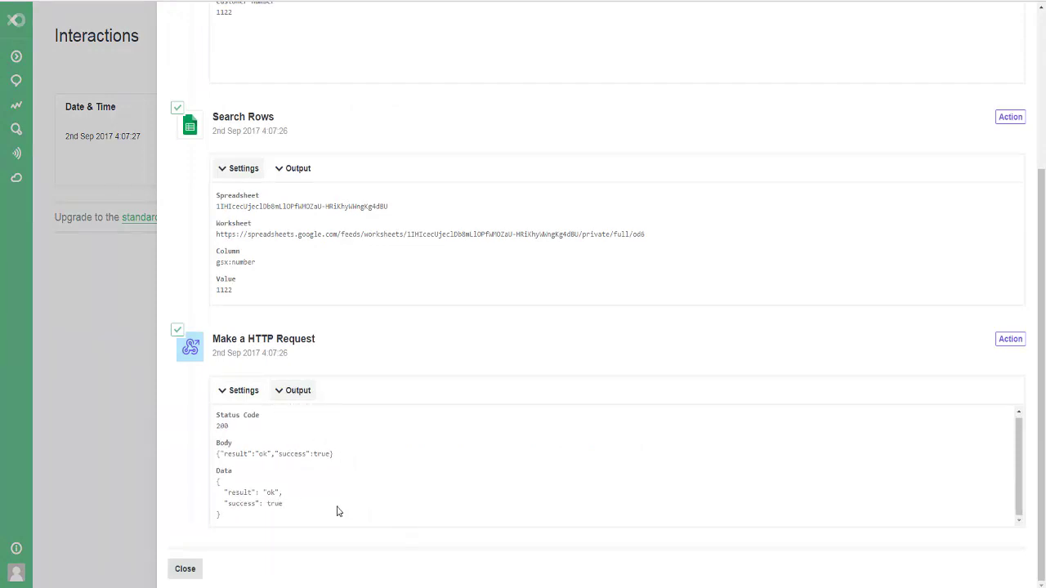
pyautogui.click(243, 392)
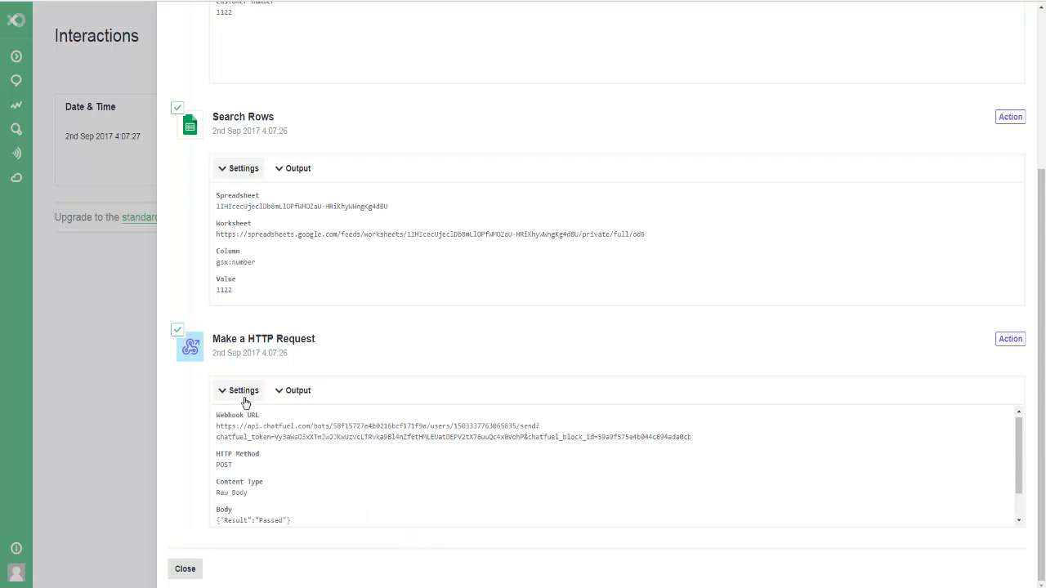
pyautogui.scroll(-1, 333, 474)
pyautogui.scroll(-2, 286, 500)
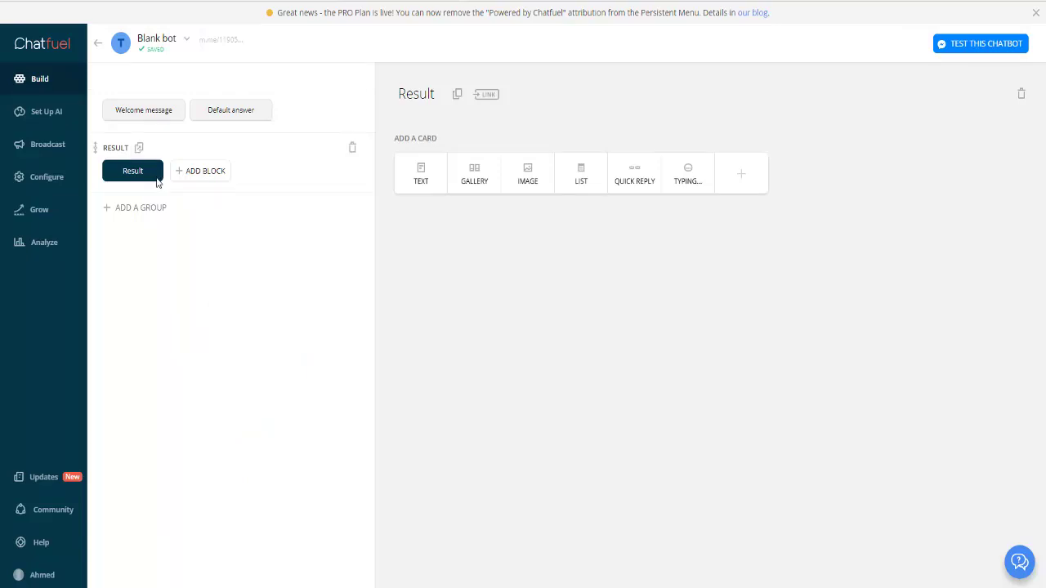
# Step: Add a text card reading 'Your Result is {{result}}' to the Result block and open the bot test
pyautogui.click(421, 174)
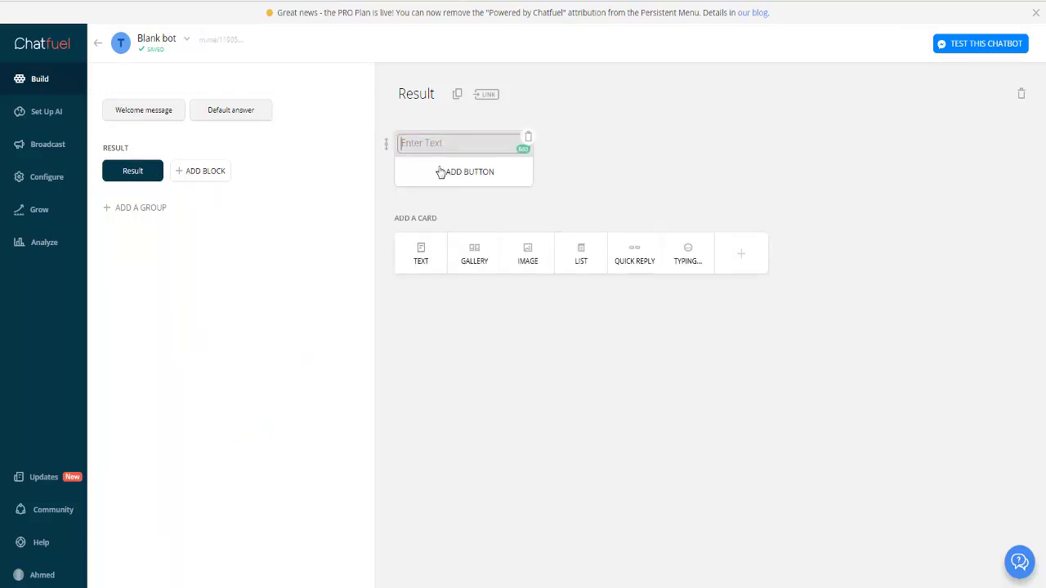
pyautogui.write('Re')
pyautogui.press('BackSpace')
pyautogui.press('BackSpace')
pyautogui.press('BackSpace')
pyautogui.press('BackSpace')
pyautogui.write('Yo')
pyautogui.write('ur R')
pyautogui.write('esult')
pyautogui.write(' is')
pyautogui.write(' {{')
pyautogui.write('re')
pyautogui.click(491, 161)
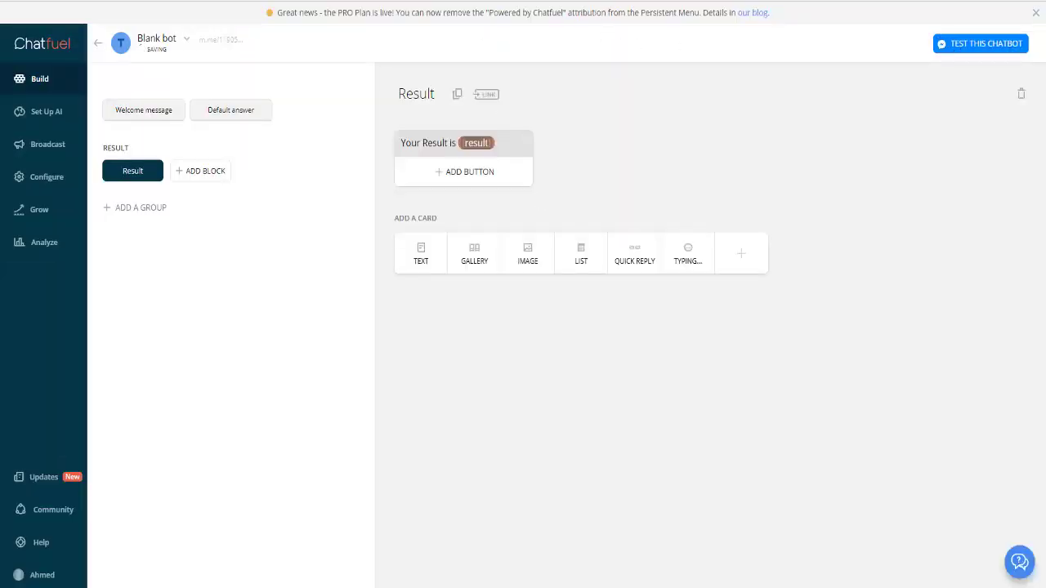
pyautogui.click(980, 43)
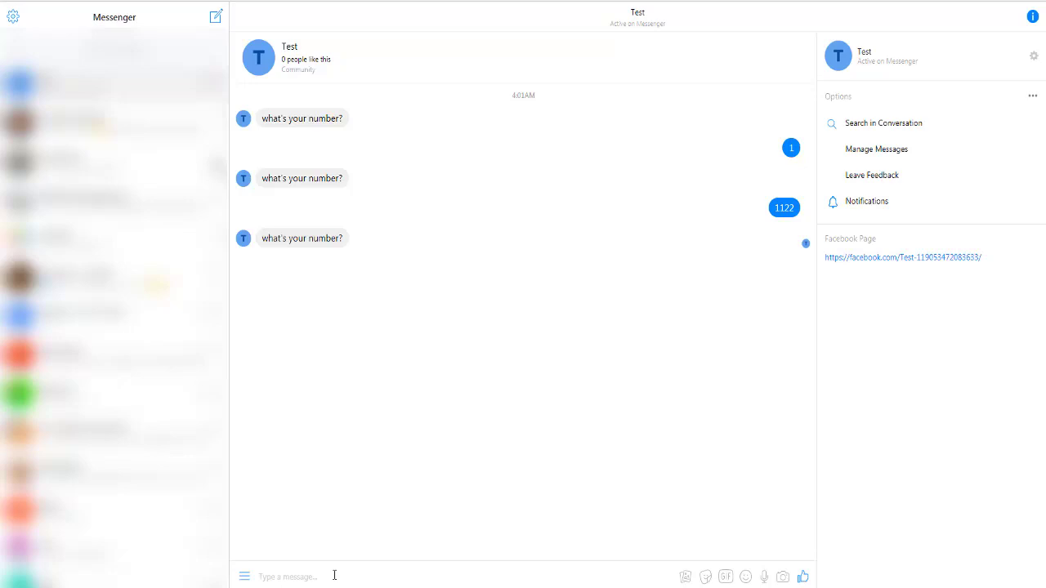
# Step: Send 1122 to the bot in Messenger again; it replies 'Your Result is 1010'
pyautogui.write('112')
pyautogui.press('Return')
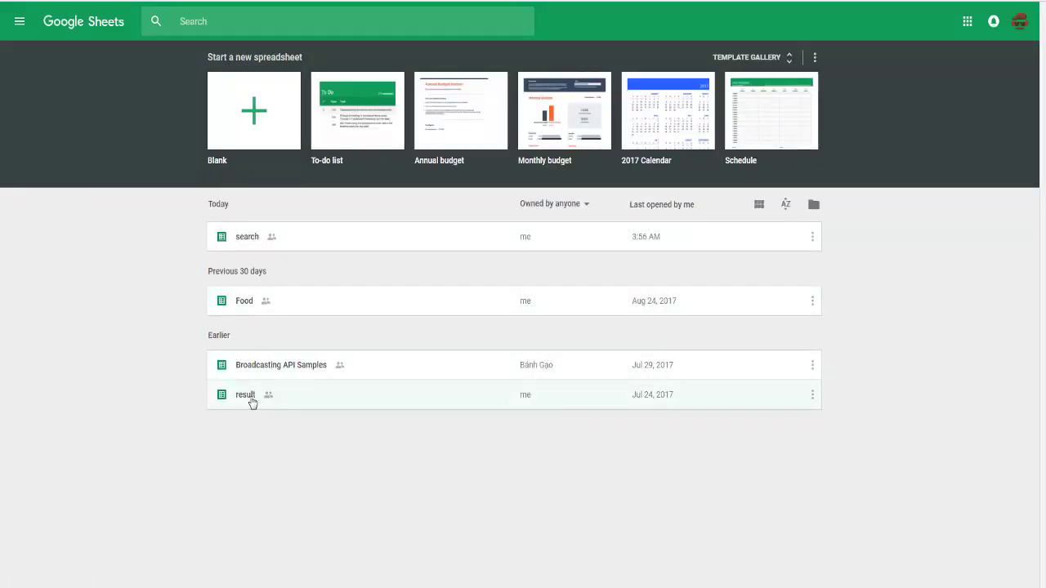
# Step: Briefly check the result spreadsheet, then go back and open the search spreadsheet
pyautogui.click(528, 302)
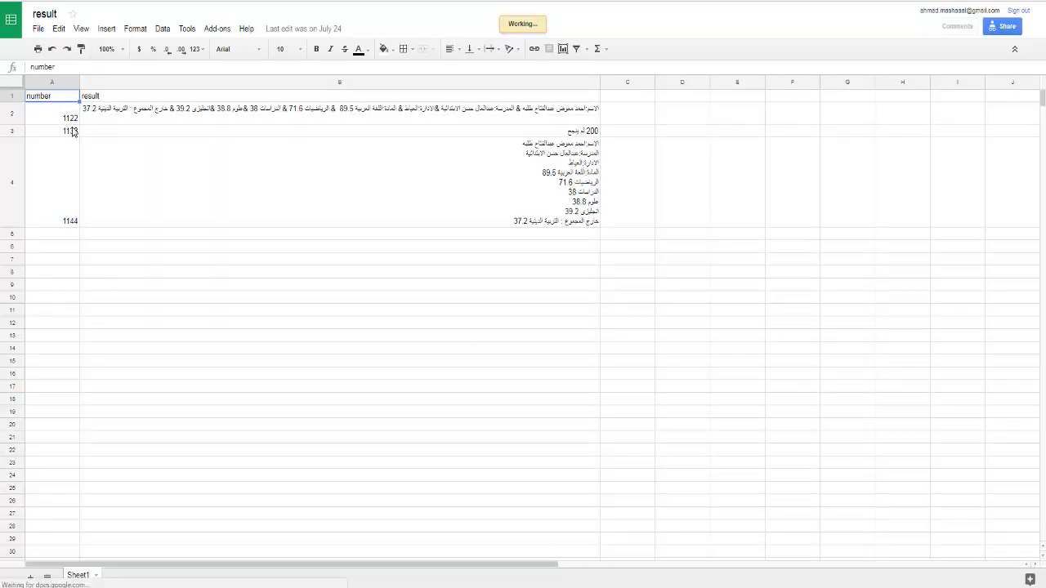
pyautogui.click(4, 16)
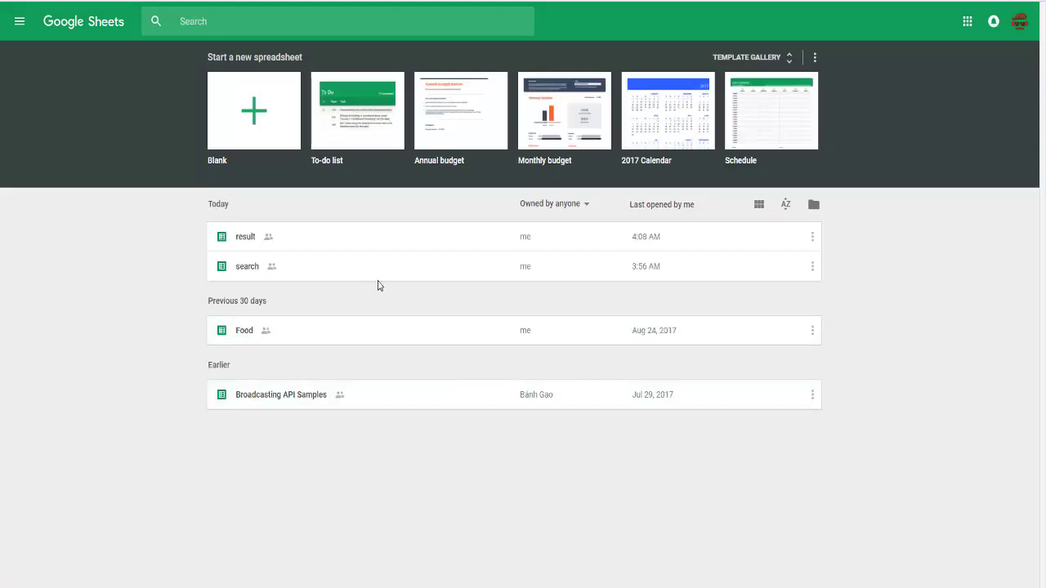
pyautogui.click(313, 271)
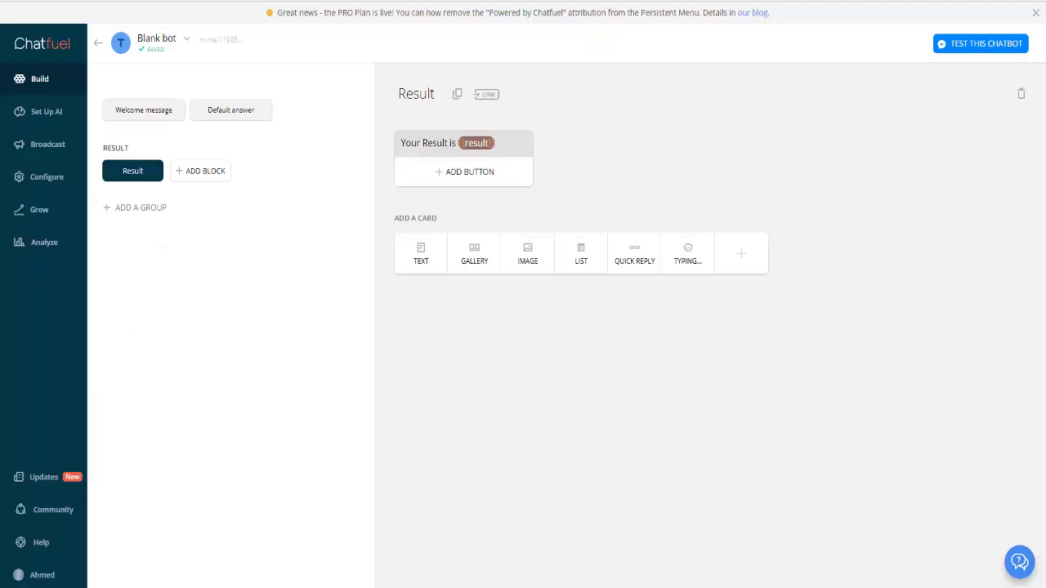
# Step: Recheck and save the 'Your Result is {{result}}' card, then select the sheet's B2:B4 results
pyautogui.click(476, 143)
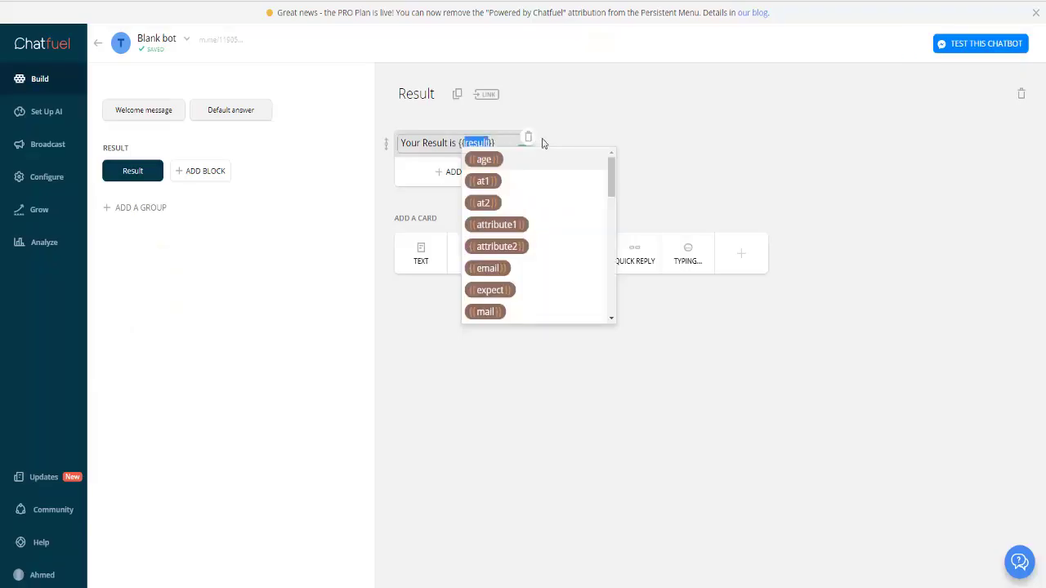
pyautogui.click(634, 84)
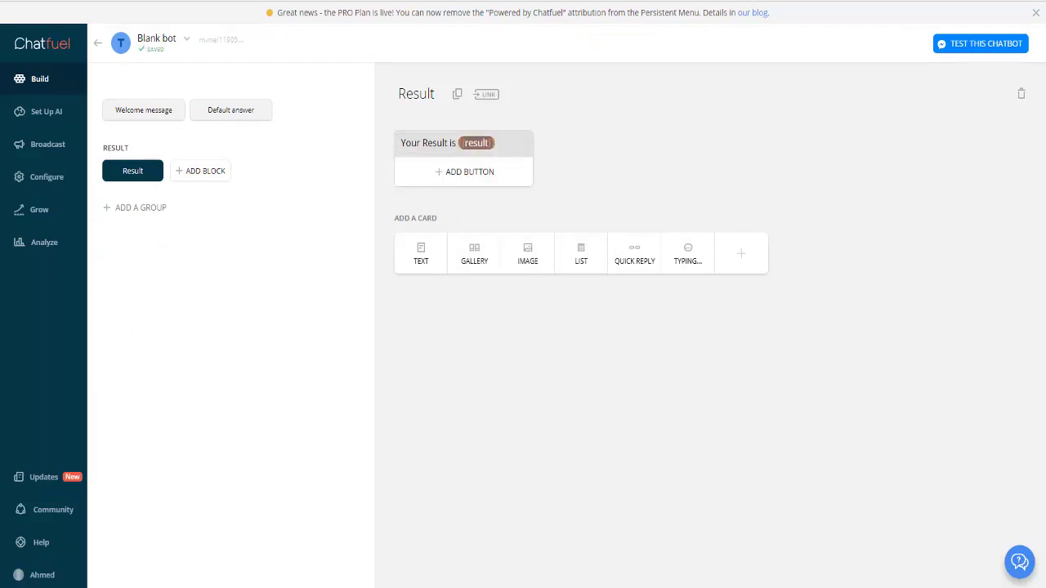
pyautogui.click(475, 143)
pyautogui.click(760, 124)
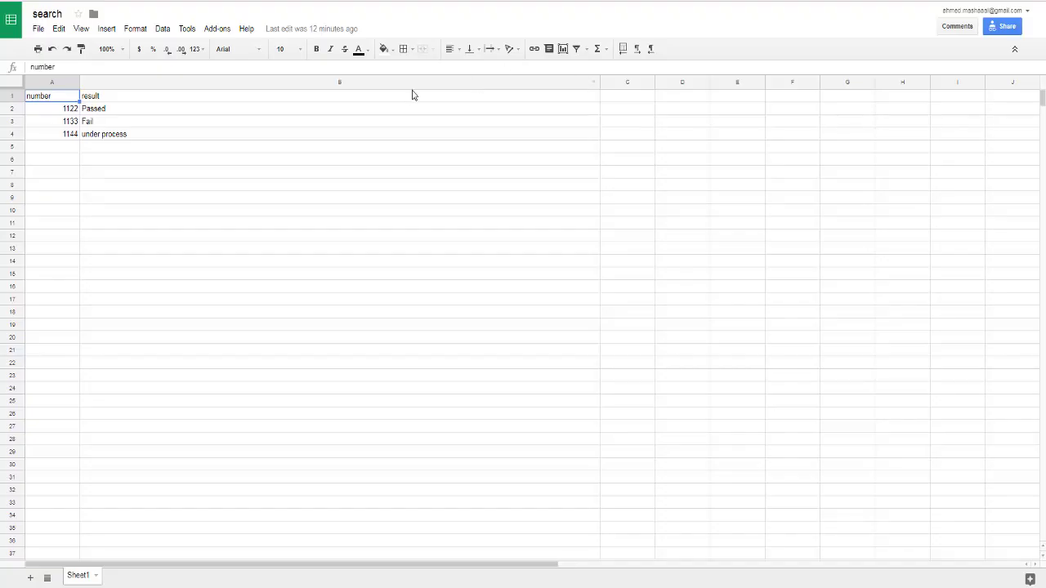
pyautogui.moveTo(123, 112); pyautogui.dragTo(130, 134)
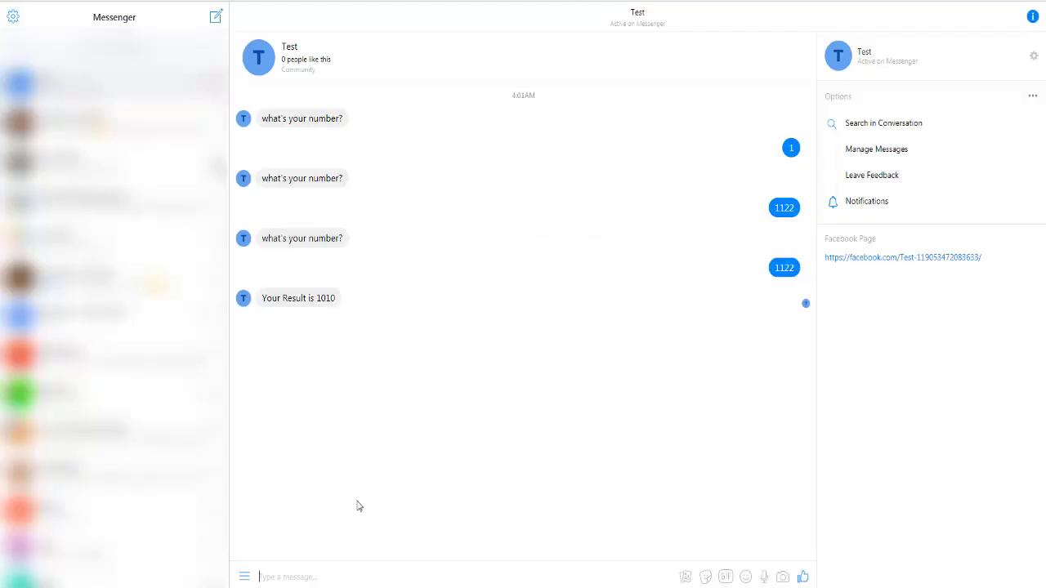
# Step: Open the bot conversation on Messenger and send the number 1133 from cell A3
pyautogui.click(358, 576)
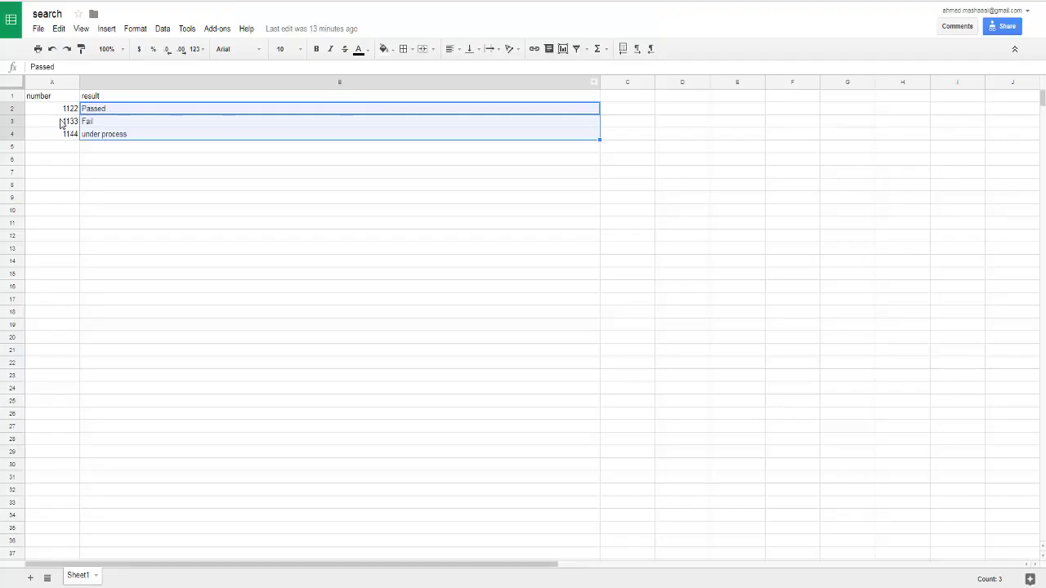
pyautogui.click(62, 123)
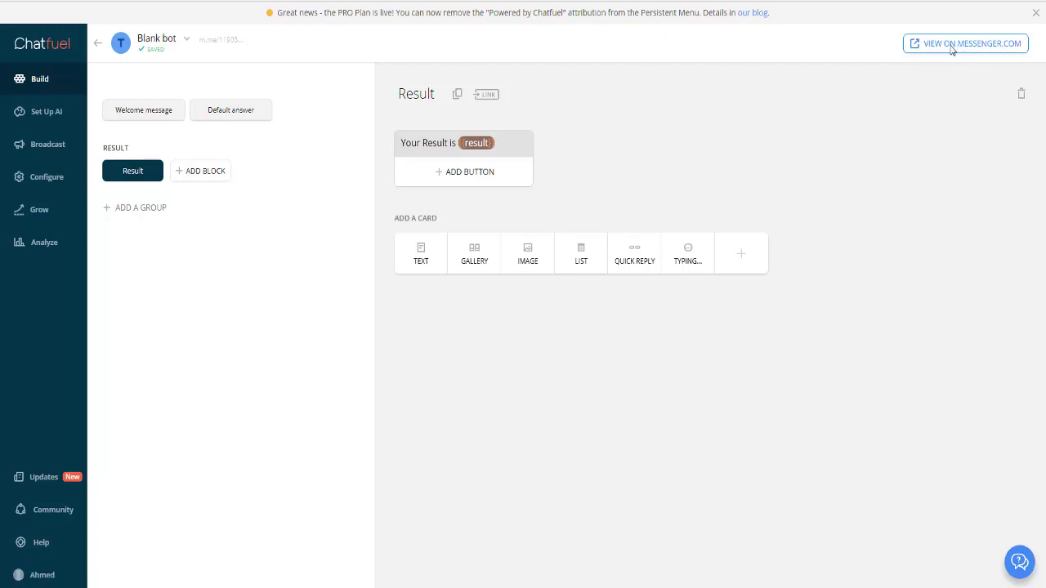
pyautogui.click(960, 46)
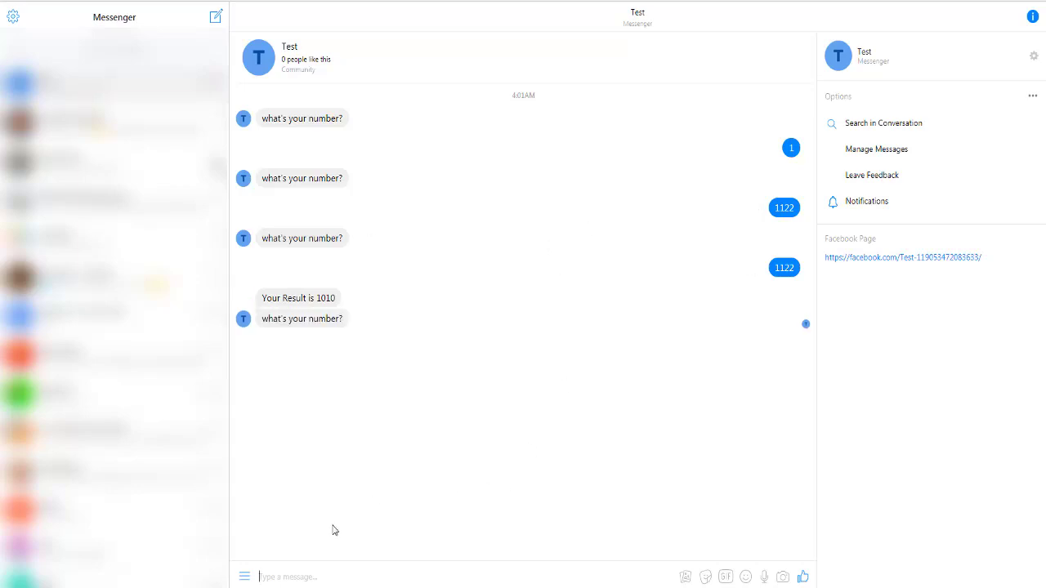
pyautogui.write('1133')
pyautogui.press('Return')
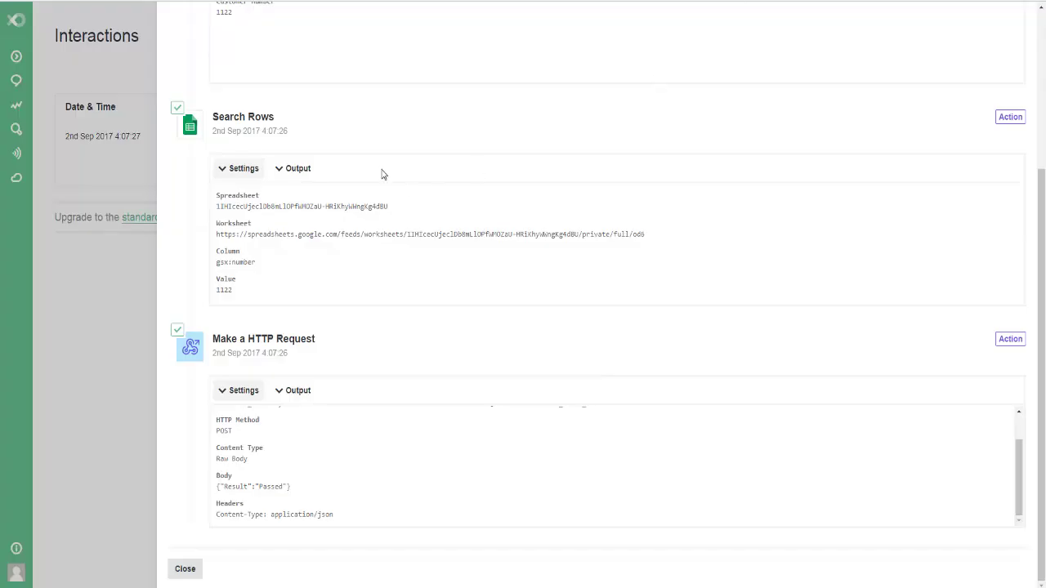
# Step: Inspect the newest interaction's HTTP request body, which sent {"Result":"Fail"} for 1133
pyautogui.click(98, 100)
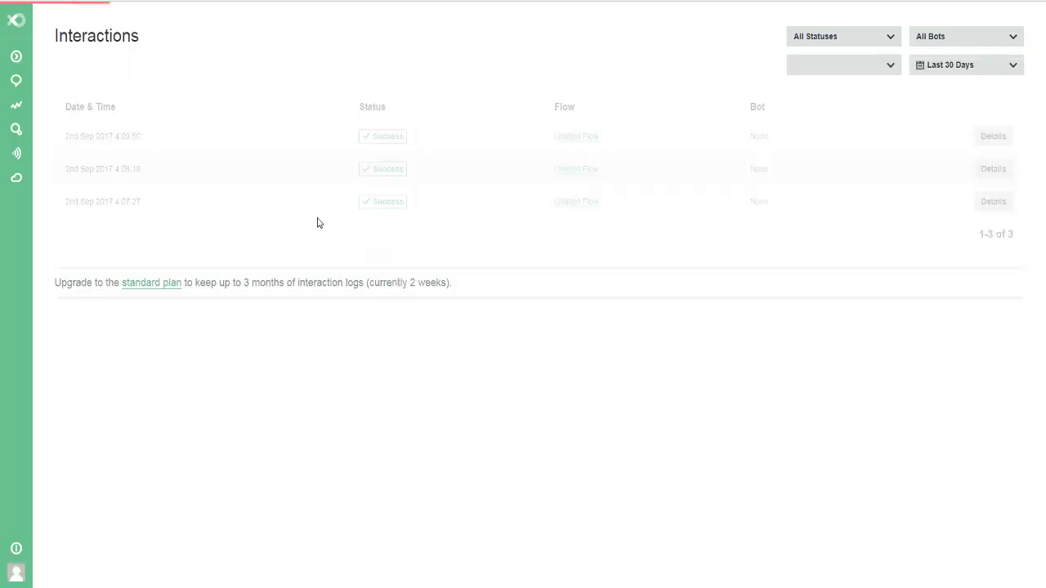
pyautogui.click(993, 136)
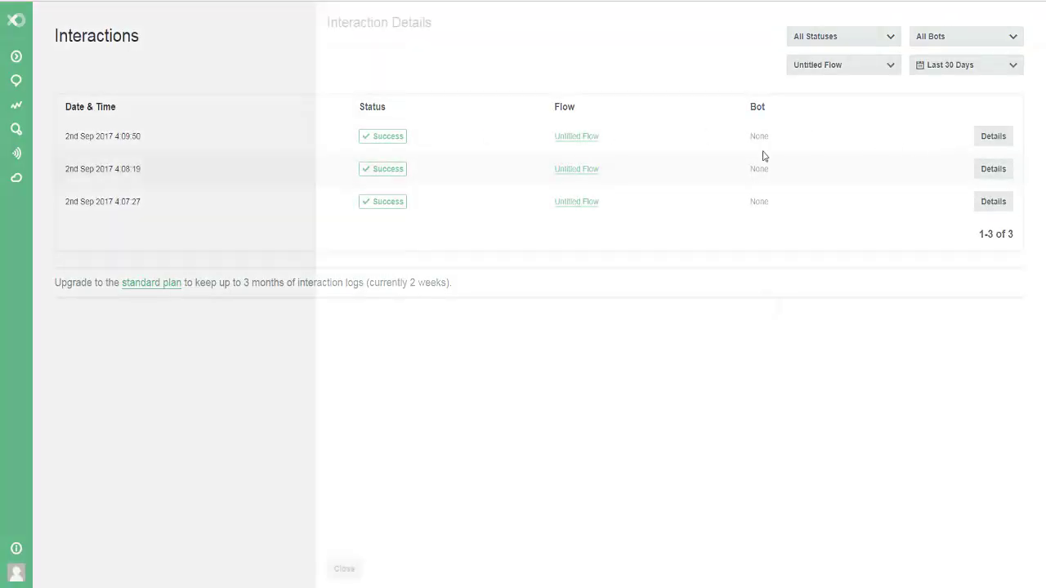
pyautogui.scroll(-3, 351, 334)
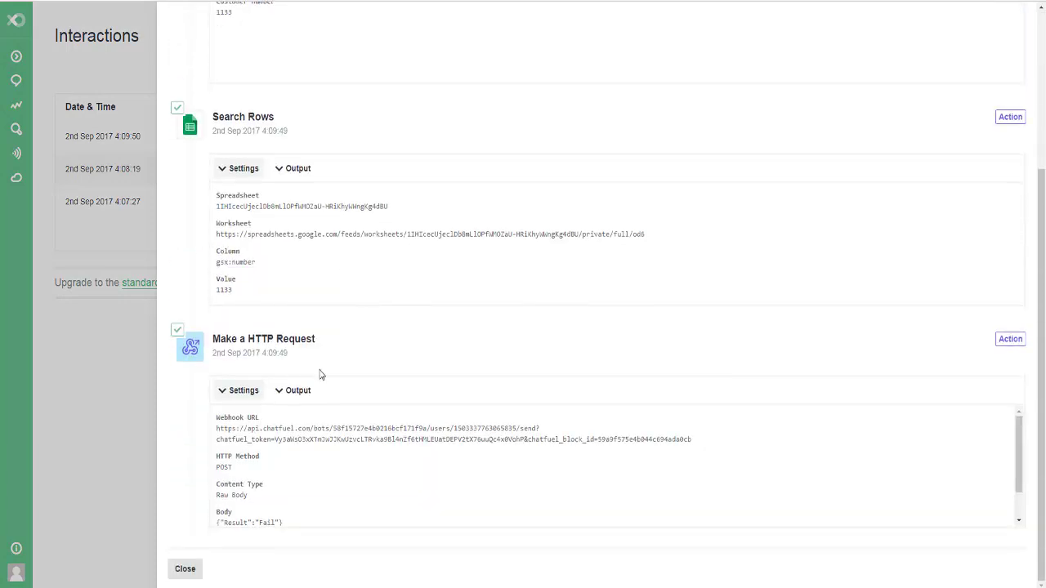
pyautogui.click(299, 393)
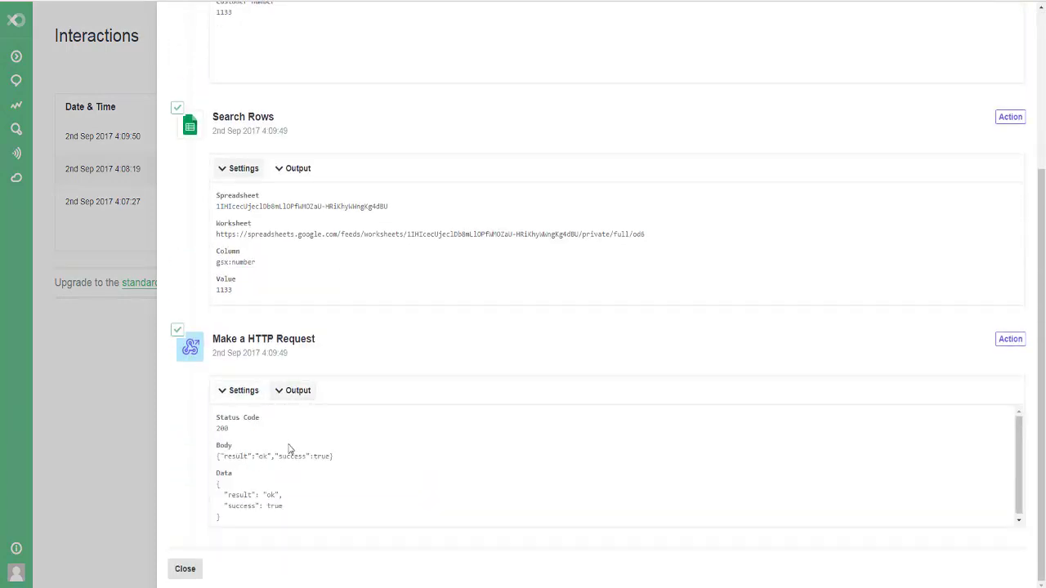
pyautogui.click(243, 391)
pyautogui.scroll(-2, 263, 500)
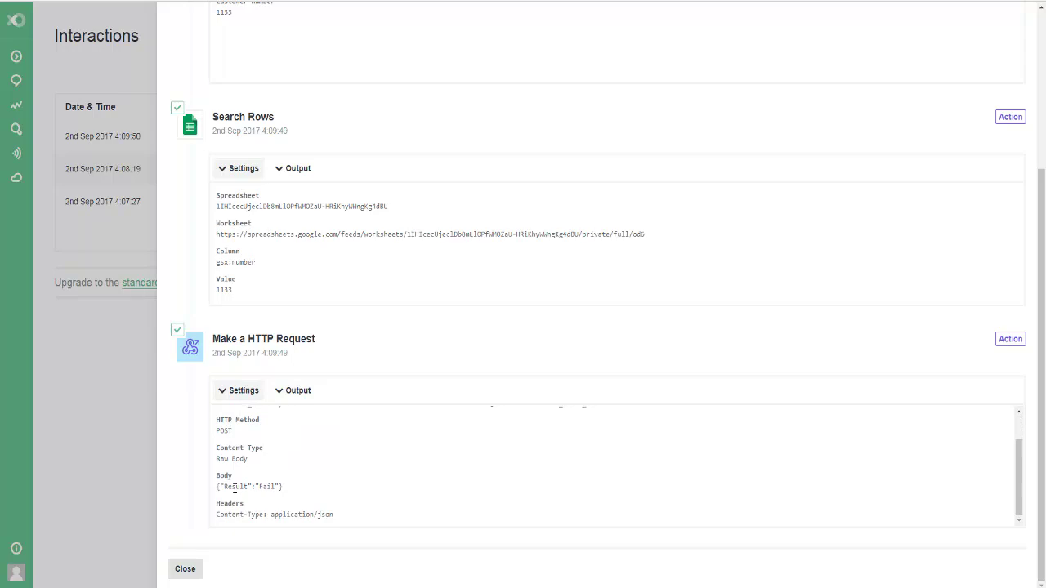
pyautogui.doubleClick(235, 487)
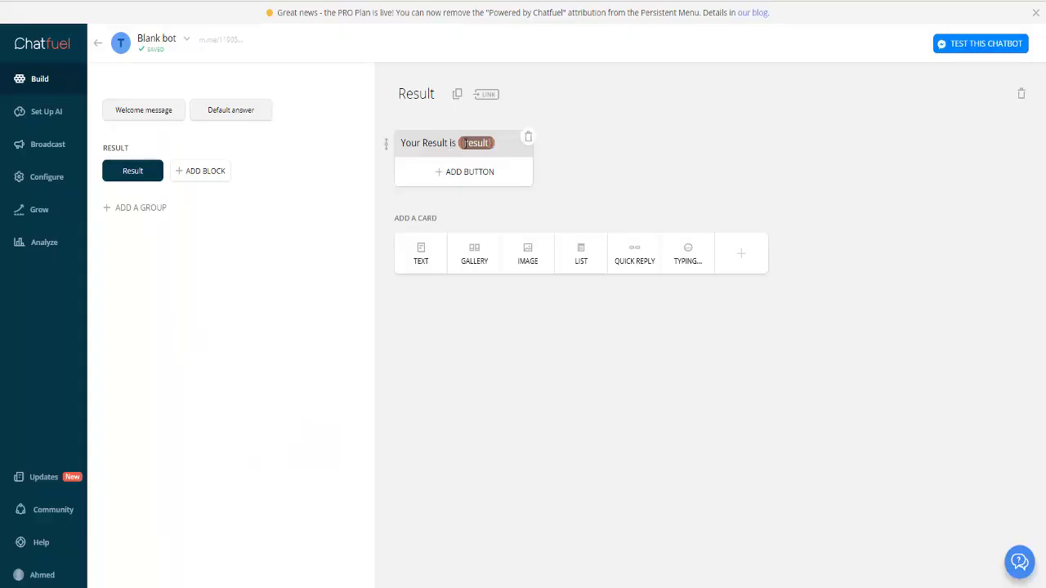
# Step: Swap the {{result}} chip for the capitalised {{Result}} attribute and save the card
pyautogui.doubleClick(477, 143)
pyautogui.write('Result')
pyautogui.click(645, 162)
pyautogui.click(468, 143)
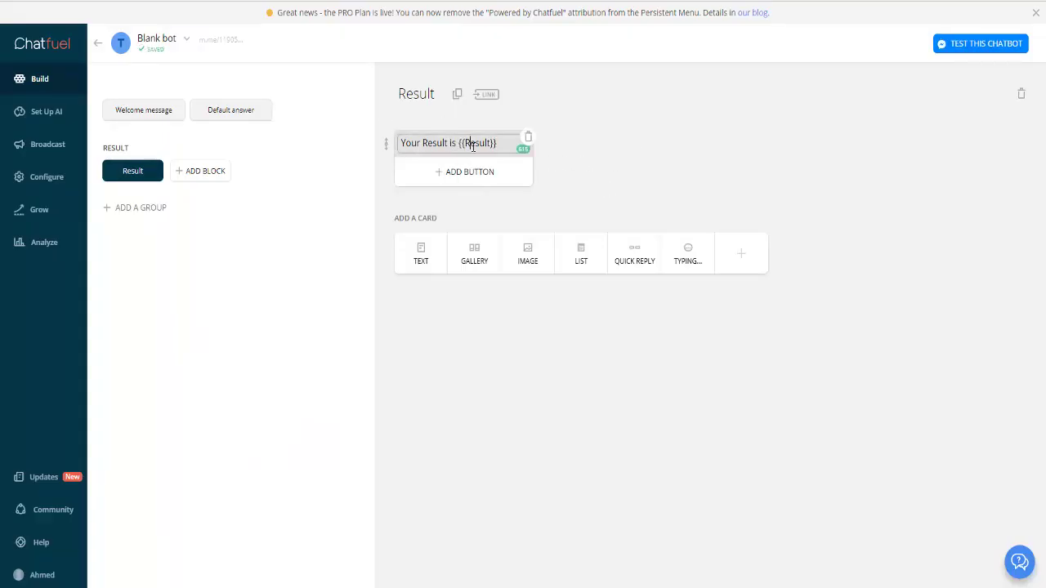
pyautogui.click(639, 121)
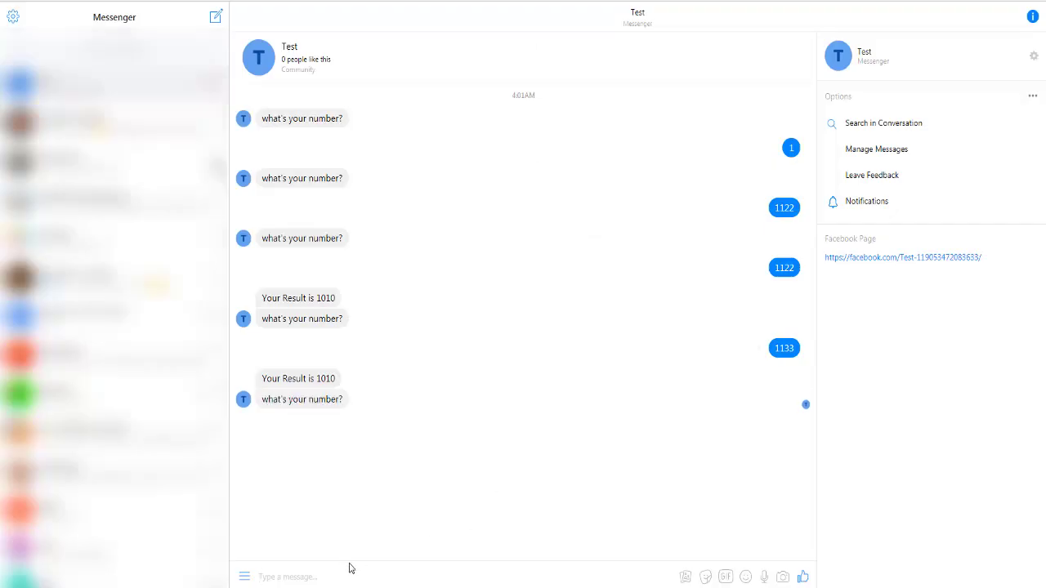
# Step: Send 1122 to the bot, getting 'Your Result is Passed', then send 1133
pyautogui.write('1122')
pyautogui.press('Return')
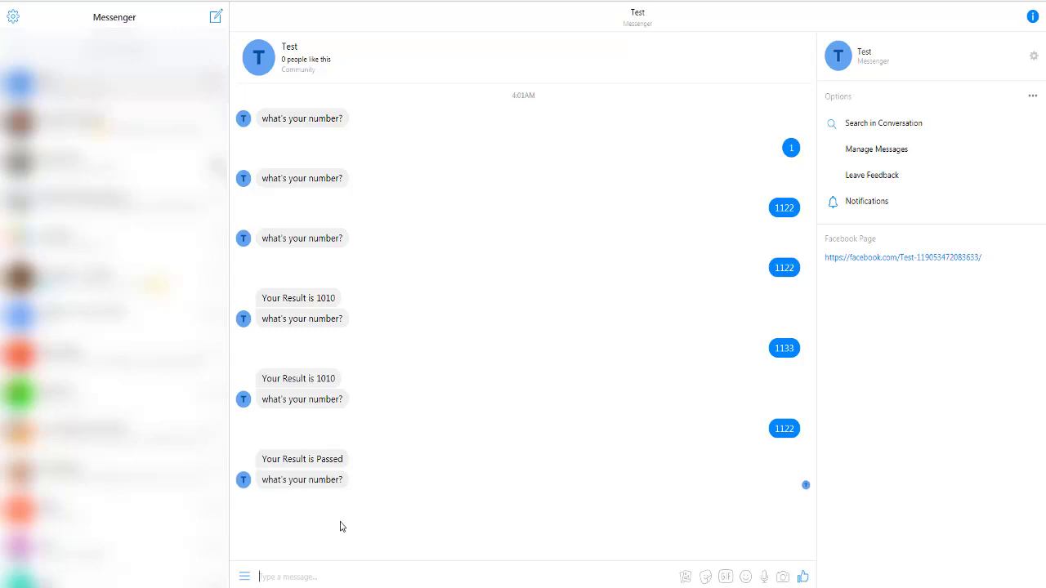
pyautogui.click(366, 567)
pyautogui.write('1133')
pyautogui.press('Return')
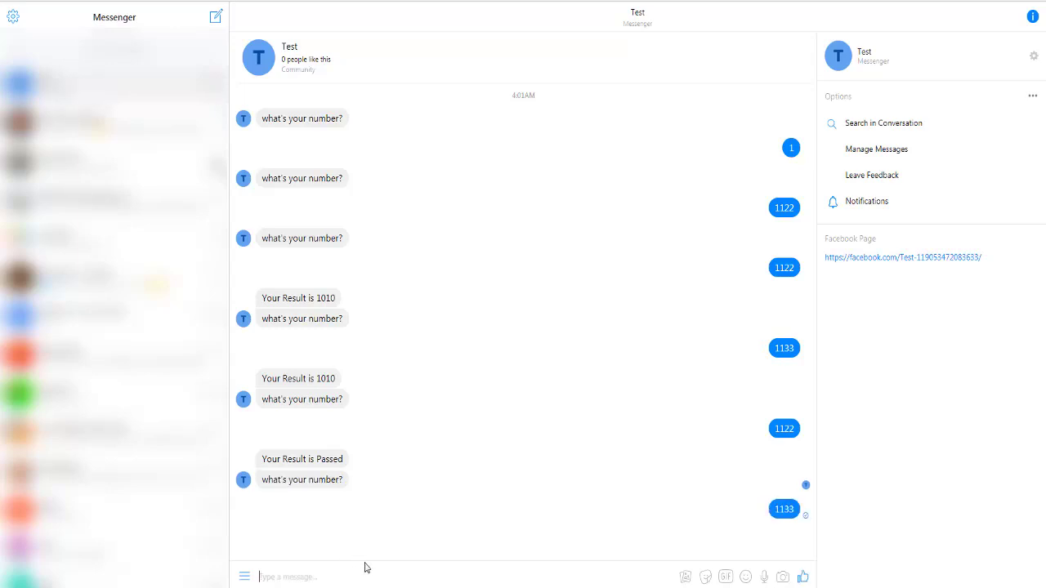